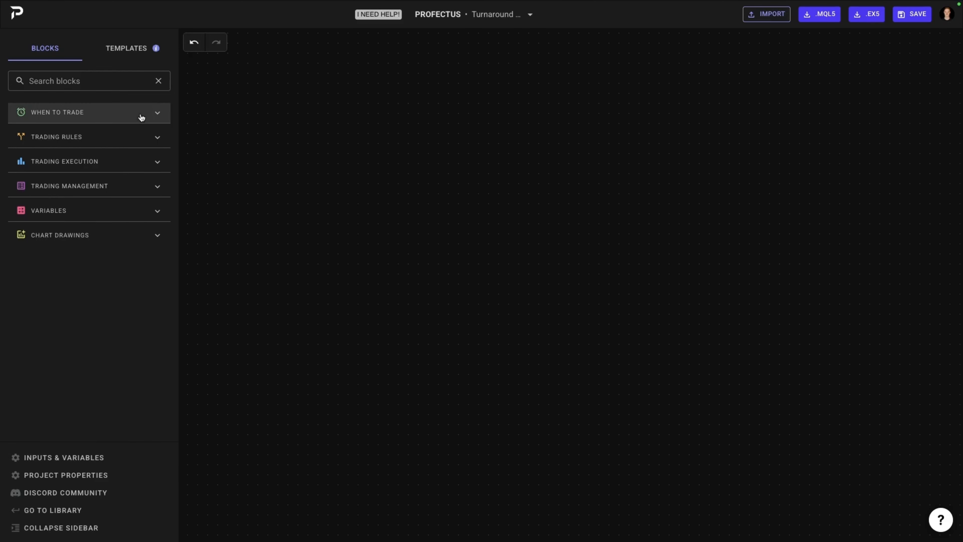
Add a Run at time block to the canvas and set it to run once per day at 1:05
{"action": "left_click", "coordinate": [142, 117]}
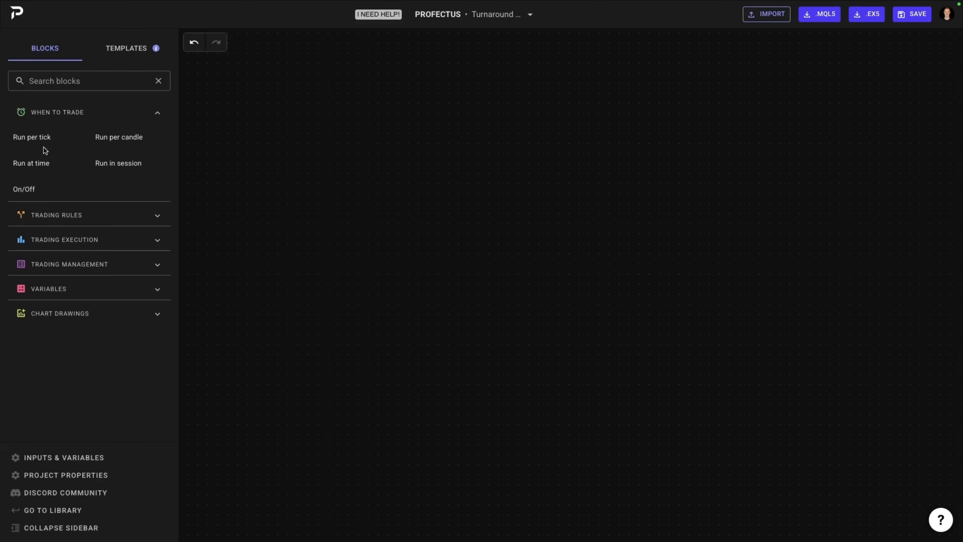
{"action": "left_click_drag", "start_coordinate": [33, 166], "coordinate": [366, 113]}
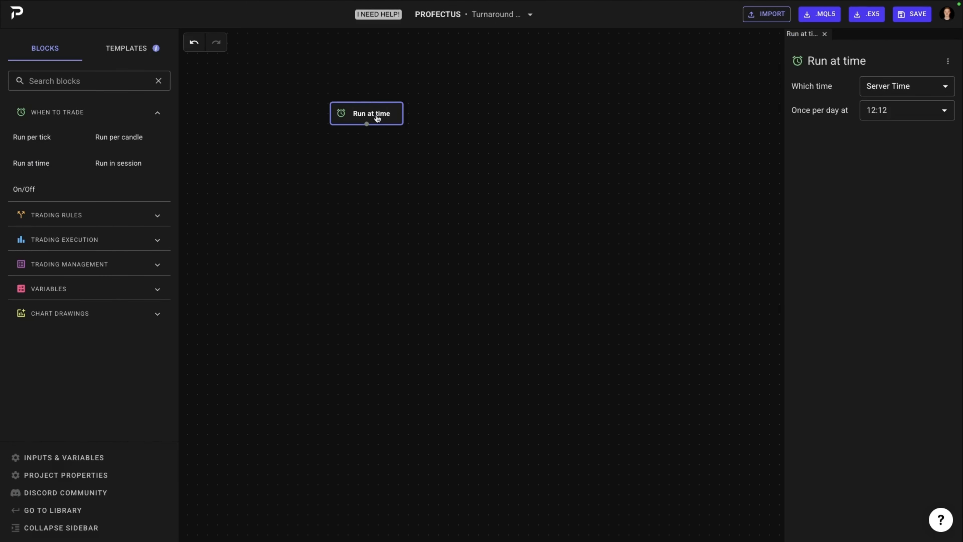
{"action": "double_click", "coordinate": [877, 114]}
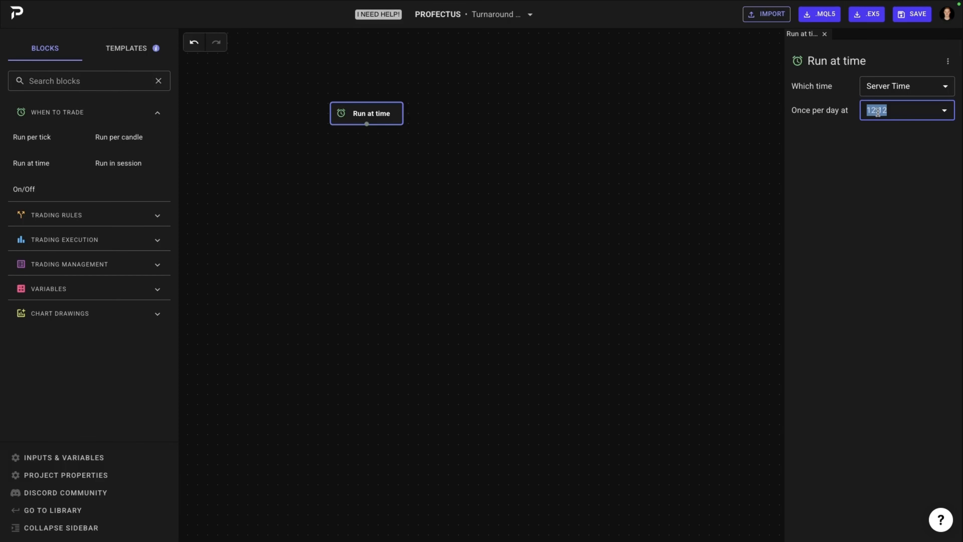
{"action": "key", "text": "Home"}
{"action": "type", "text": "1:03"}
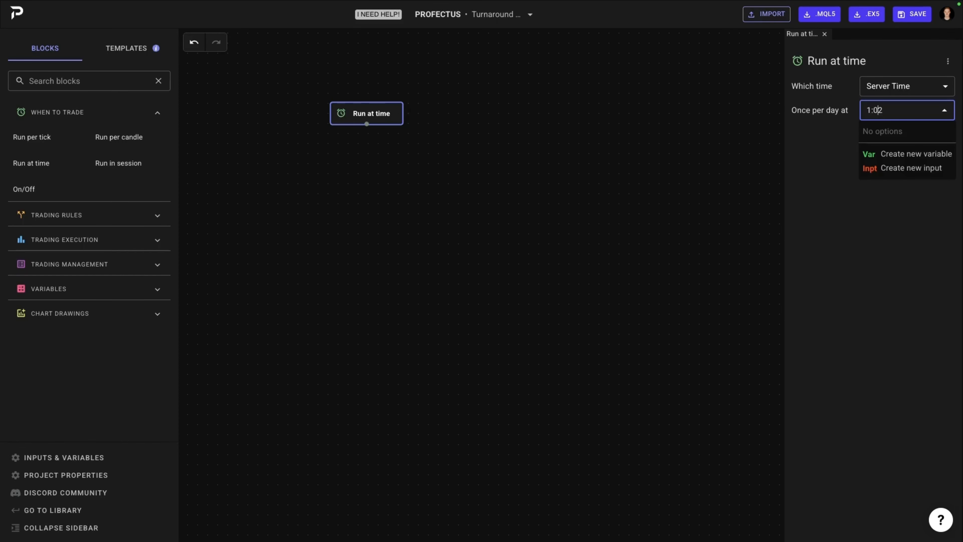
{"action": "key", "text": "BackSpace"}
{"action": "type", "text": "5"}
Add a Run in session block connected below Run at time and set its session hours to 01:05–22:00
{"action": "left_click_drag", "start_coordinate": [114, 163], "coordinate": [347, 165]}
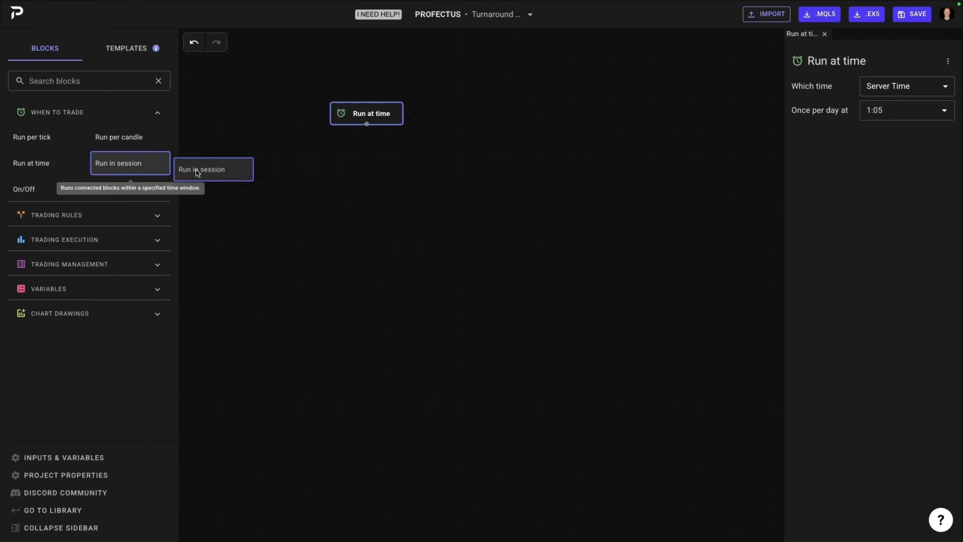
{"action": "left_click_drag", "start_coordinate": [368, 127], "coordinate": [390, 157]}
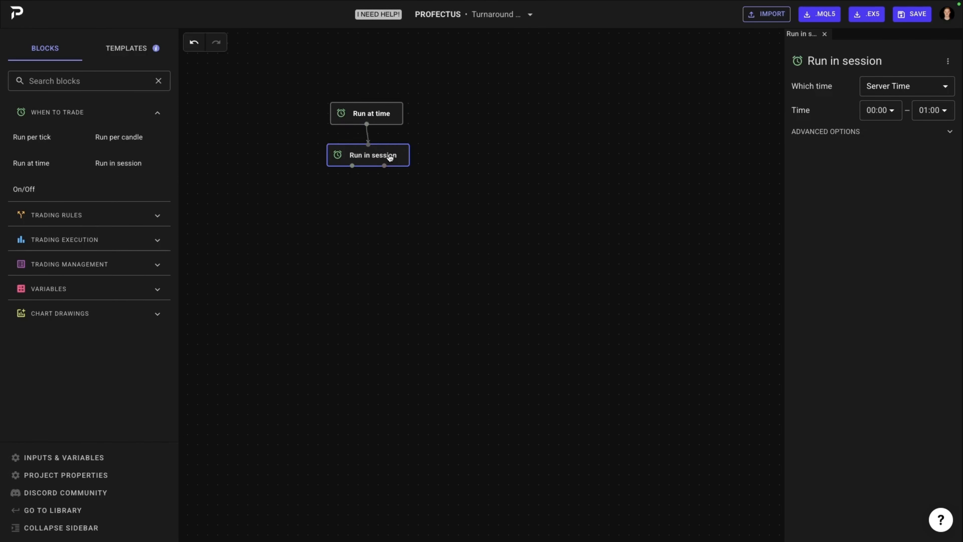
{"action": "left_click", "coordinate": [878, 111]}
{"action": "type", "text": "01"}
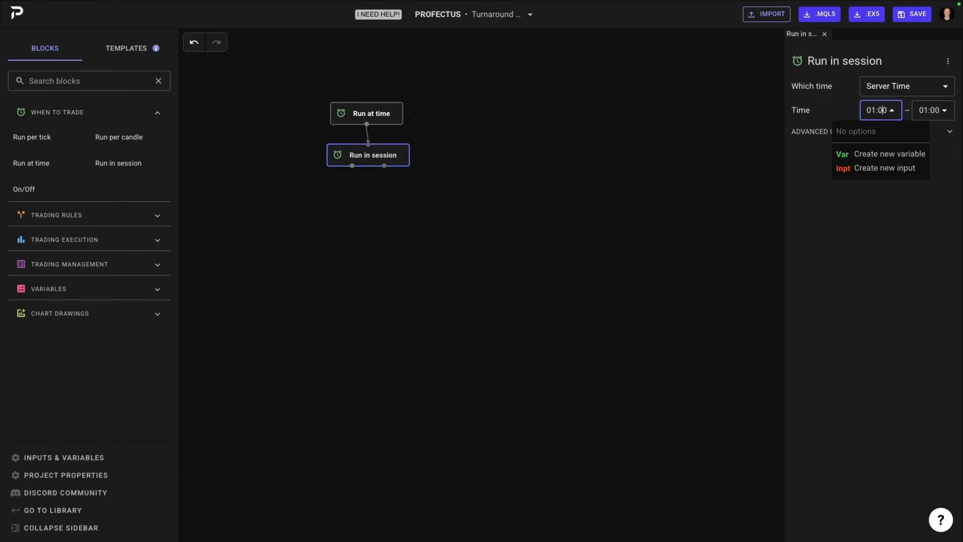
{"action": "key", "text": "BackSpace"}
{"action": "left_click_drag", "start_coordinate": [925, 114], "coordinate": [928, 114]}
{"action": "key", "text": "BackSpace"}
{"action": "key", "text": "BackSpace"}
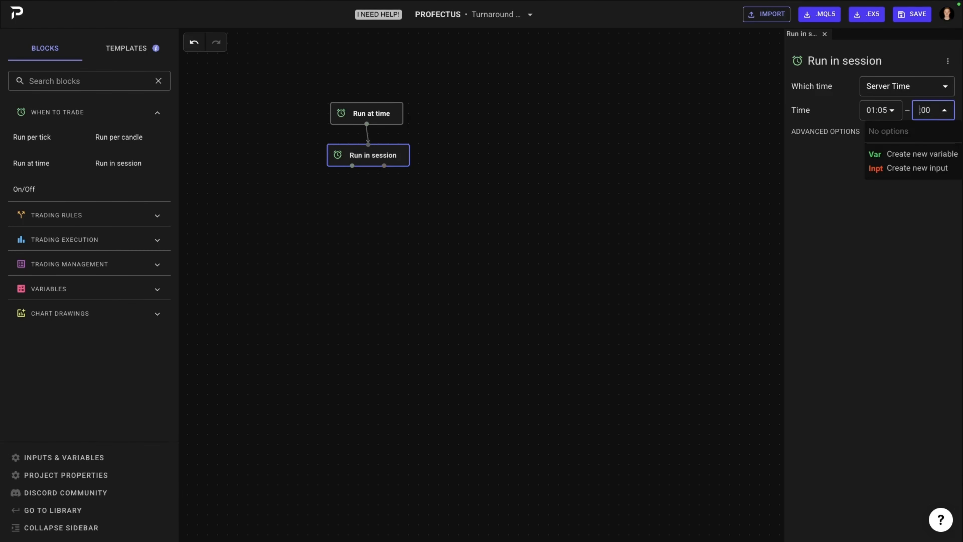
{"action": "type", "text": "22"}
{"action": "left_click", "coordinate": [847, 203]}
Restrict the Run in session block's weekdays to Monday only in its advanced options
{"action": "left_click", "coordinate": [840, 137]}
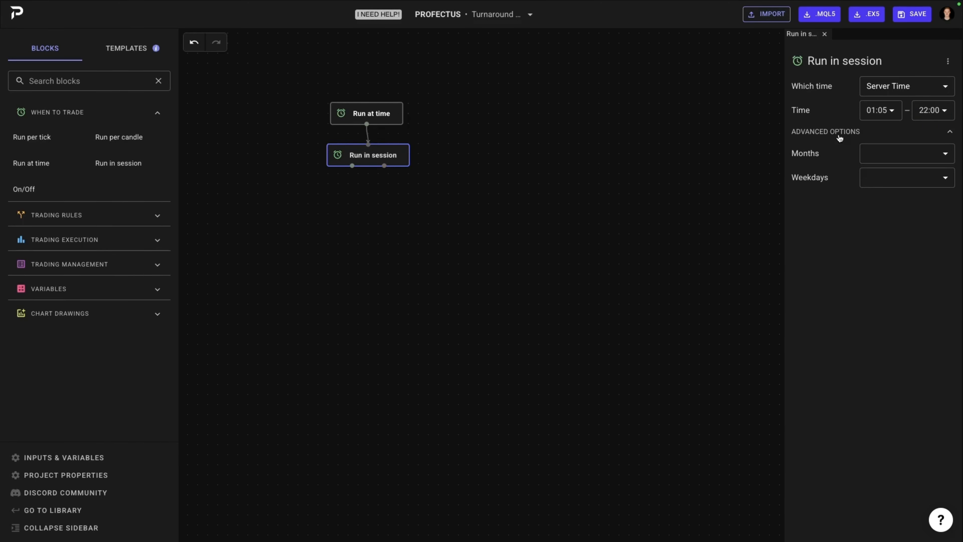
{"action": "left_click", "coordinate": [907, 157]}
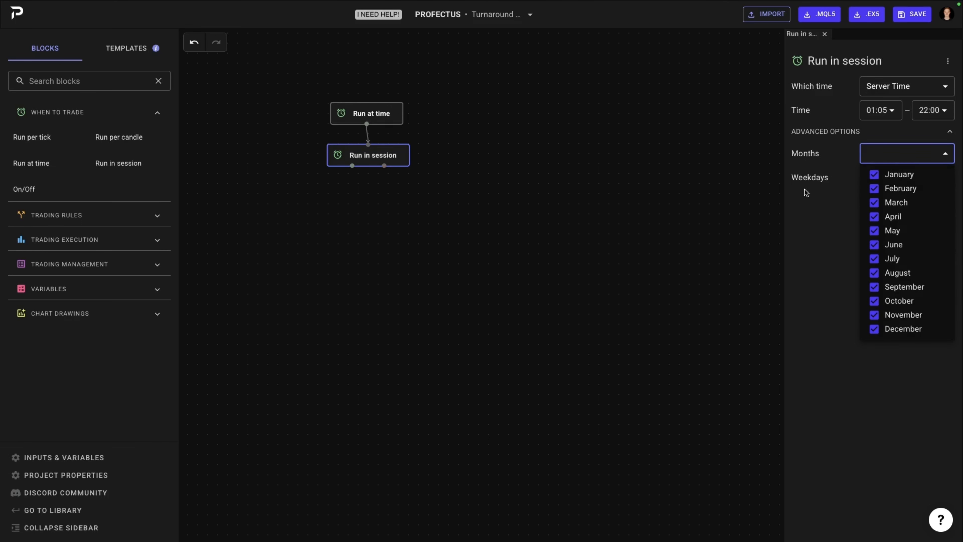
{"action": "left_click", "coordinate": [842, 239]}
{"action": "left_click", "coordinate": [885, 181]}
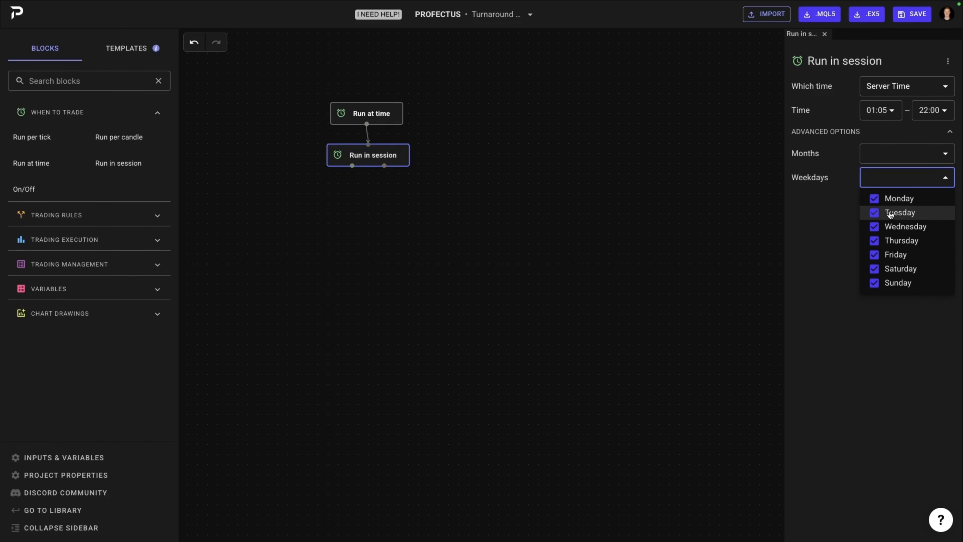
{"action": "left_click", "coordinate": [892, 202]}
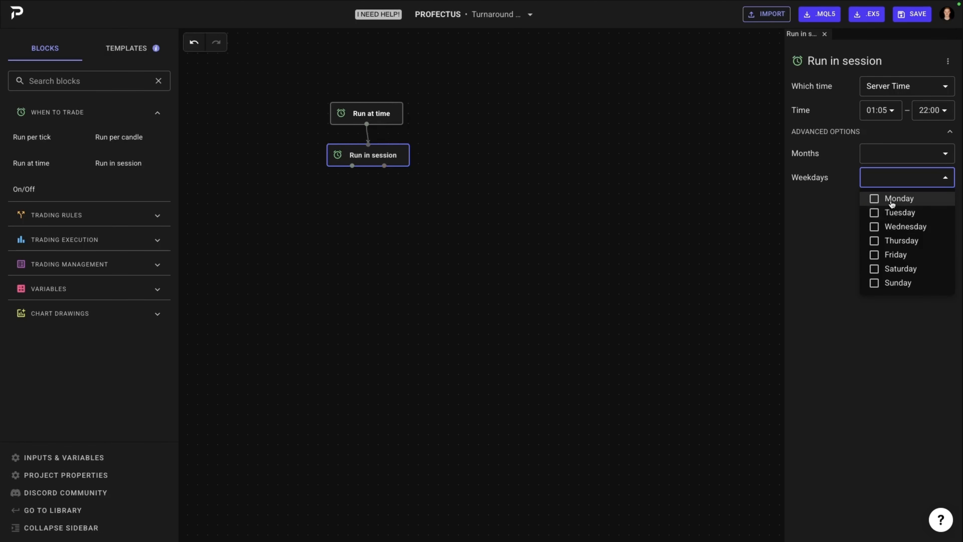
{"action": "left_click", "coordinate": [892, 204]}
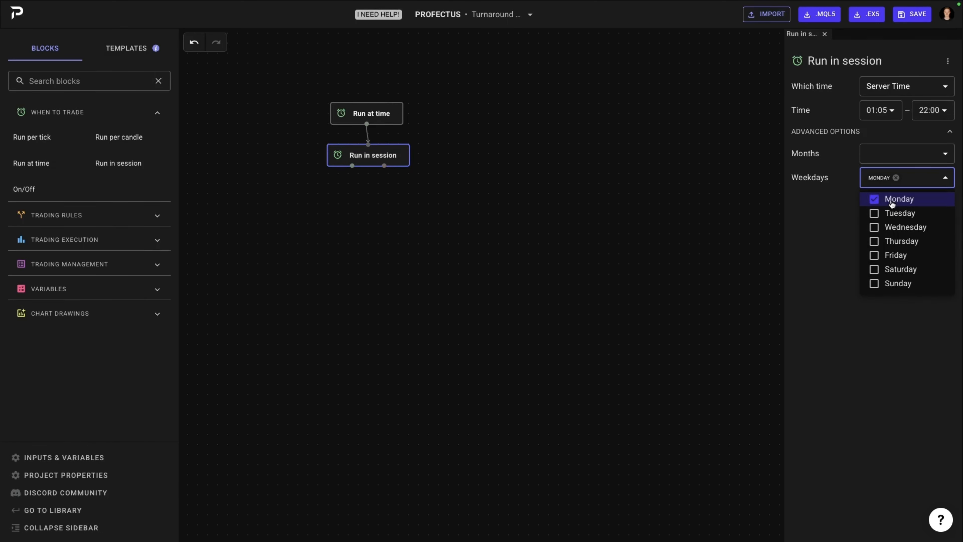
{"action": "left_click", "coordinate": [837, 228]}
{"action": "left_click", "coordinate": [702, 225]}
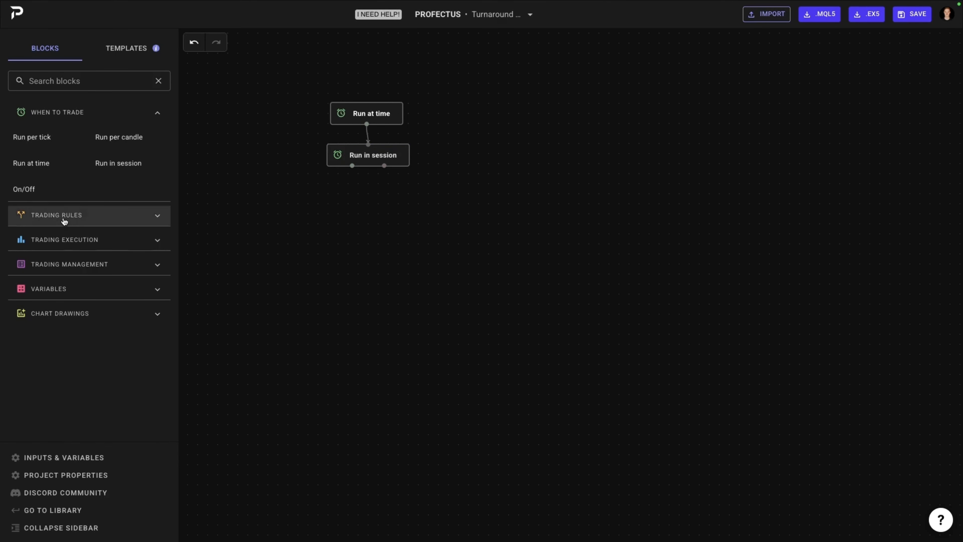
Add a Trade rule block below Run in session and connect it to that block's first output
{"action": "left_click", "coordinate": [64, 221]}
{"action": "left_click_drag", "start_coordinate": [56, 245], "coordinate": [379, 199]}
{"action": "left_click_drag", "start_coordinate": [352, 165], "coordinate": [378, 198]}
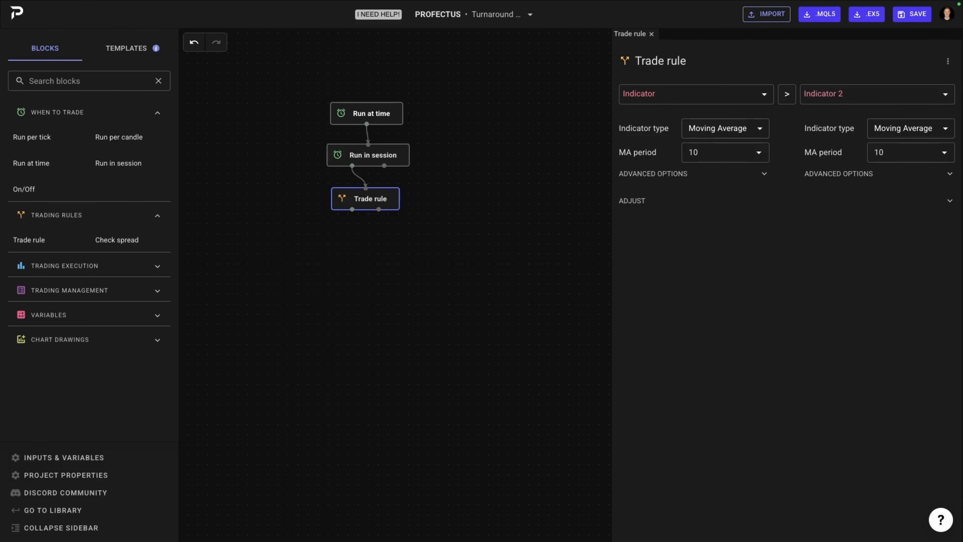
Rename the new Trade rule block as "Friday close below MA"
{"action": "double_click", "coordinate": [373, 199]}
{"action": "key", "text": "ctrl+a"}
{"action": "type", "text": "Friday clos"}
{"action": "type", "text": "e below MA"}
{"action": "left_click", "coordinate": [421, 233]}
Set the first operand of Friday close below MA to Candle, with Candle ID 1 and the Daily timeframe
{"action": "left_click", "coordinate": [406, 207]}
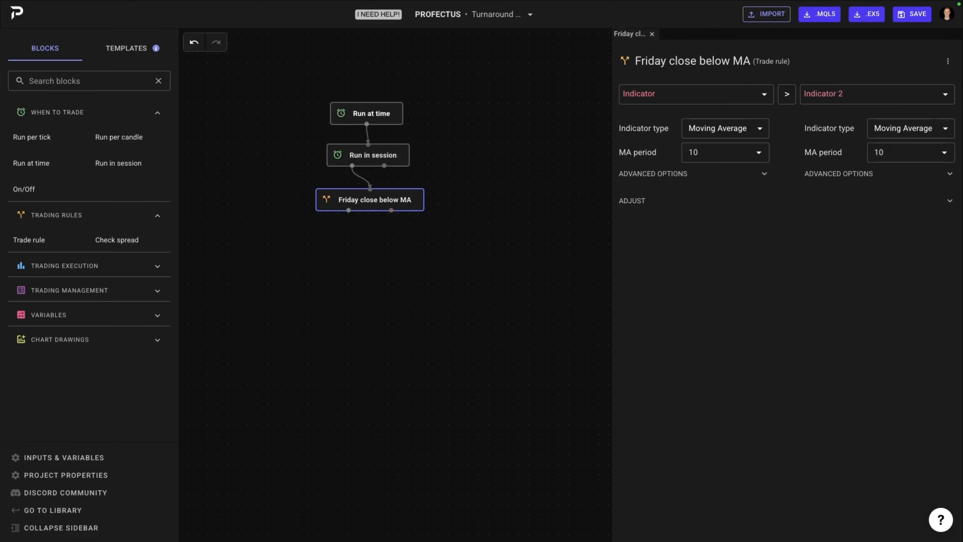
{"action": "left_click", "coordinate": [732, 98]}
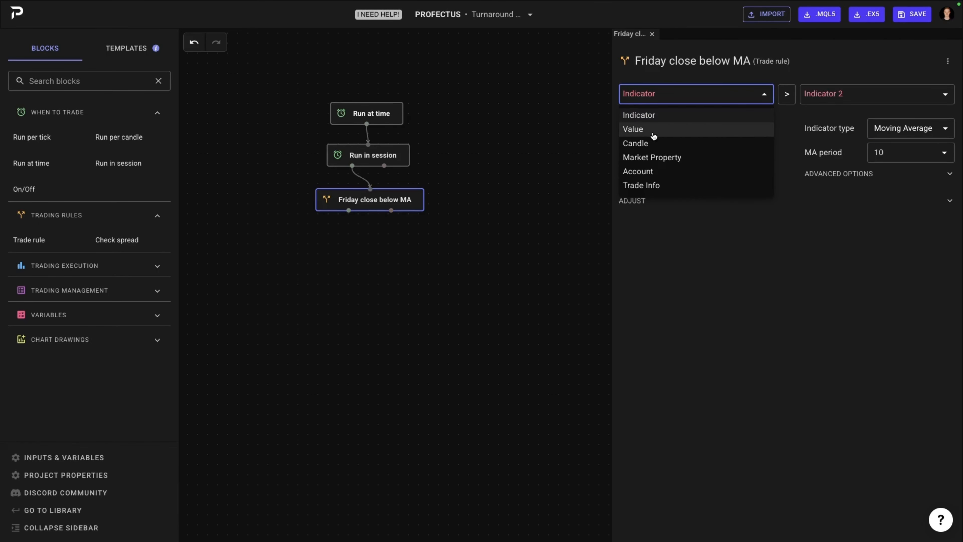
{"action": "left_click", "coordinate": [653, 143]}
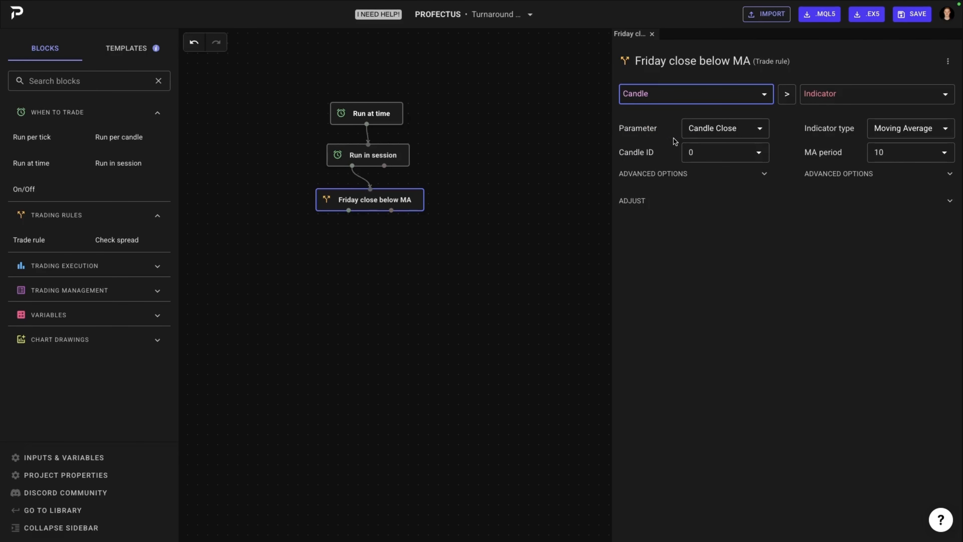
{"action": "left_click", "coordinate": [706, 156]}
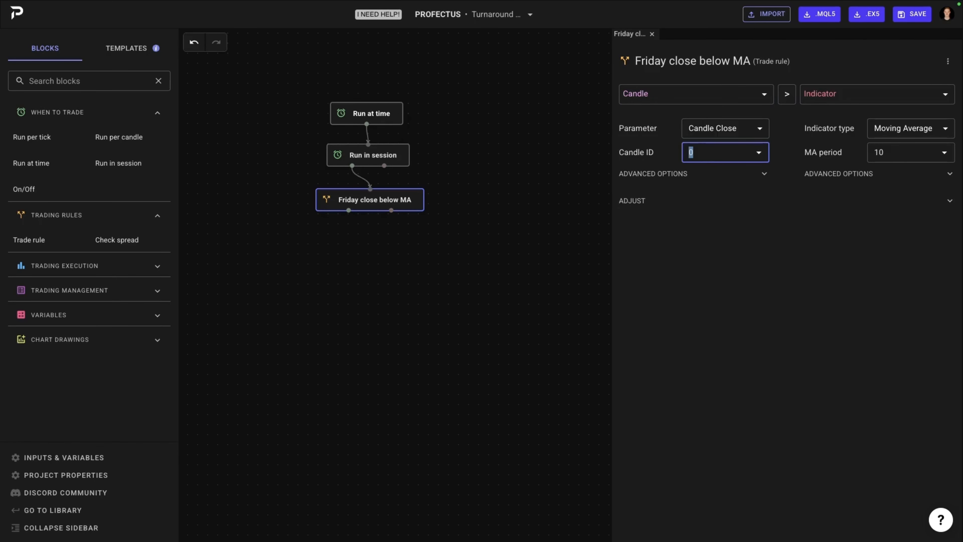
{"action": "type", "text": "1"}
{"action": "left_click", "coordinate": [823, 262]}
{"action": "left_click", "coordinate": [764, 173]}
{"action": "left_click", "coordinate": [759, 196]}
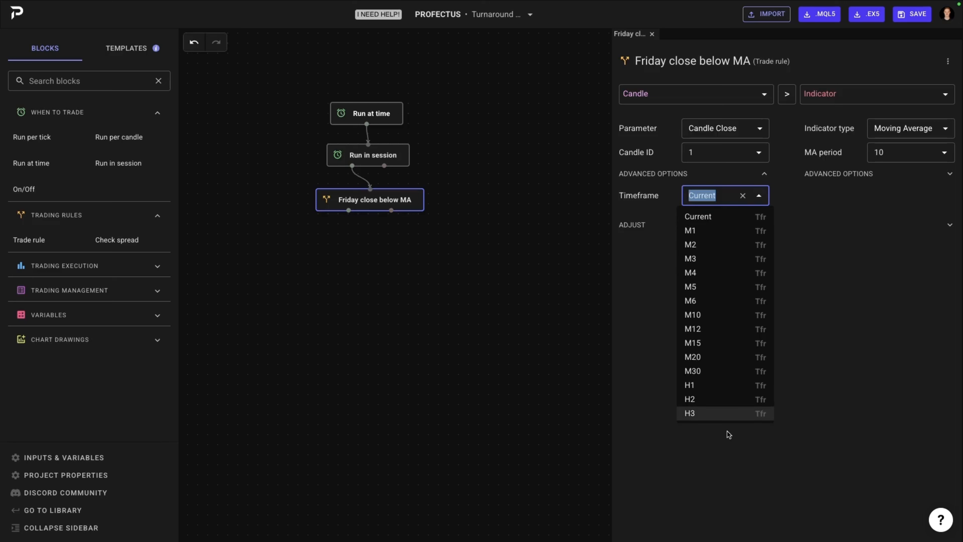
{"action": "scroll", "coordinate": [739, 326], "scroll_direction": "down", "scroll_amount": 3}
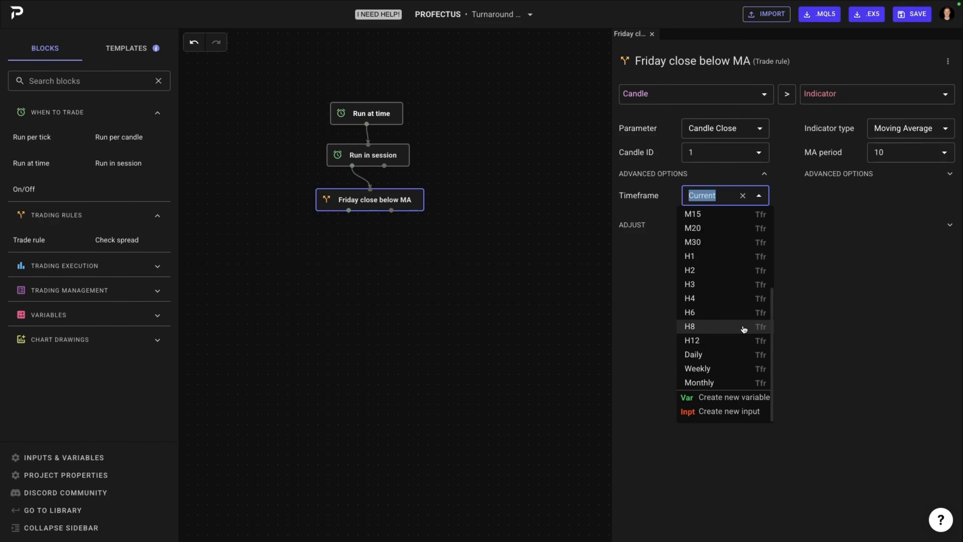
{"action": "left_click", "coordinate": [738, 356]}
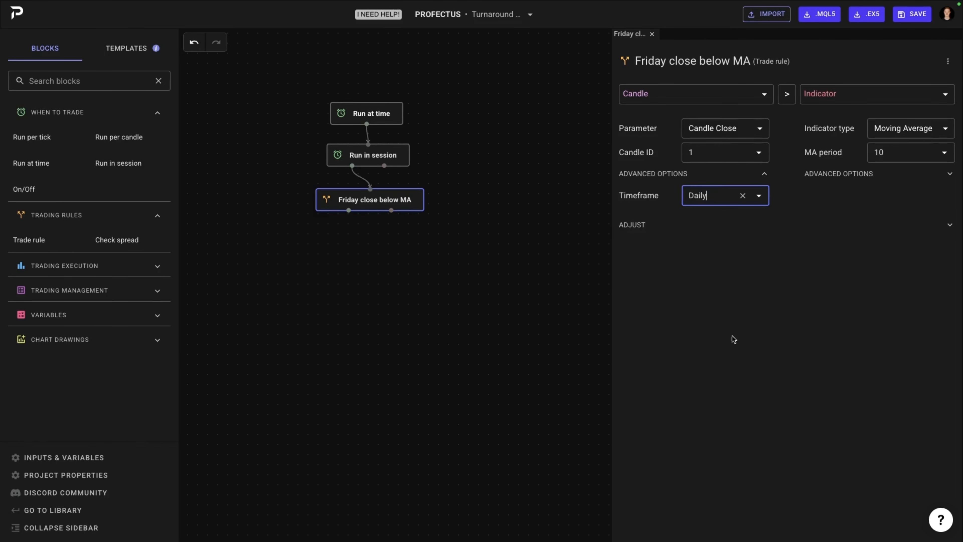
Set the rule's comparison to less than (<) and the Moving Average period to 40
{"action": "left_click", "coordinate": [789, 101]}
{"action": "left_click", "coordinate": [789, 130]}
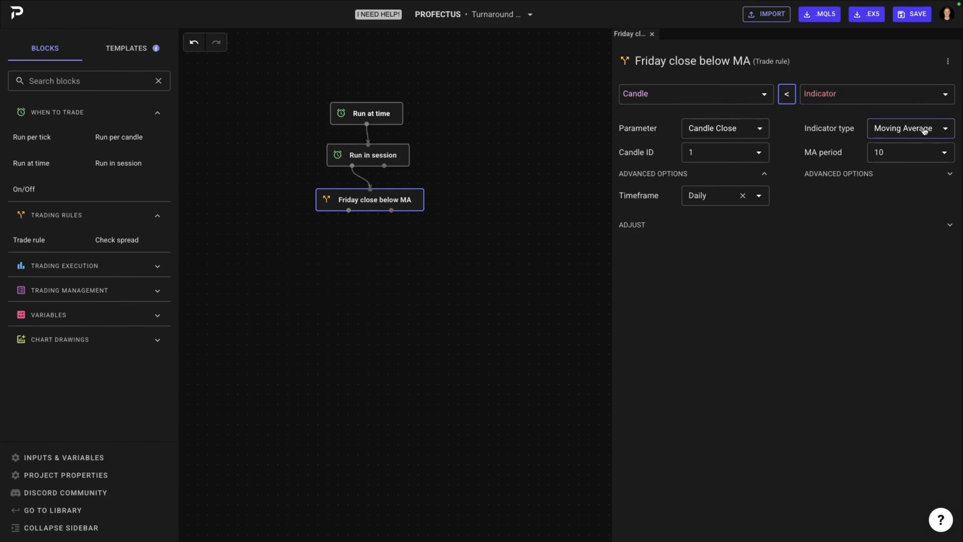
{"action": "left_click", "coordinate": [908, 154]}
{"action": "type", "text": "40"}
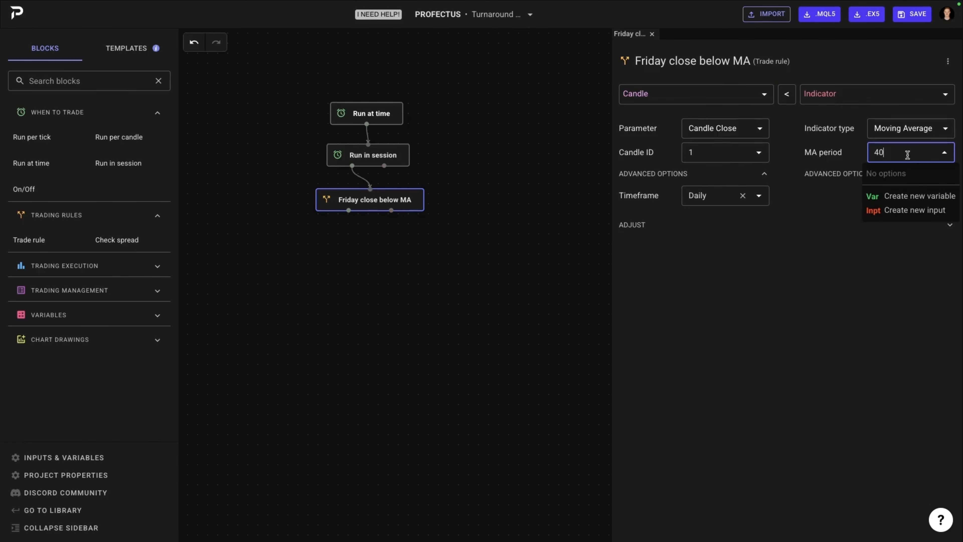
Set the Moving Average's timeframe to Daily and its Candle ID to 1 in the advanced options
{"action": "left_click", "coordinate": [846, 176]}
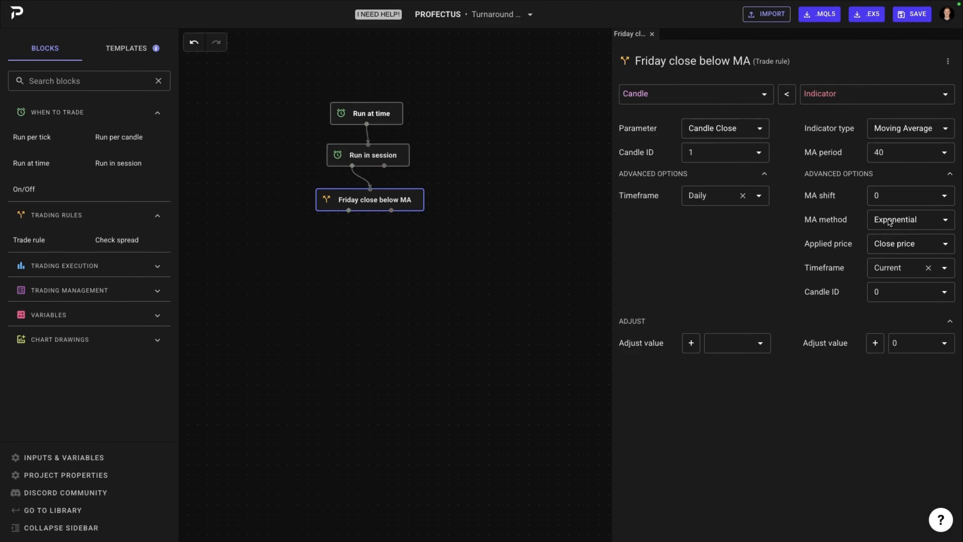
{"action": "left_click", "coordinate": [946, 270]}
{"action": "scroll", "coordinate": [888, 380], "scroll_direction": "down", "scroll_amount": 3}
{"action": "left_click", "coordinate": [898, 432]}
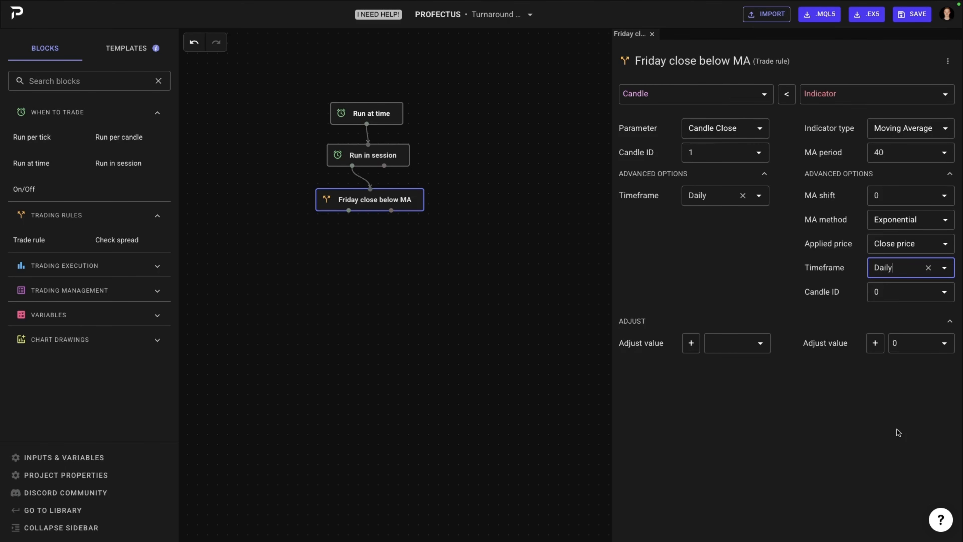
{"action": "left_click", "coordinate": [884, 291]}
{"action": "type", "text": "1"}
{"action": "key", "text": "Return"}
{"action": "left_click", "coordinate": [581, 124]}
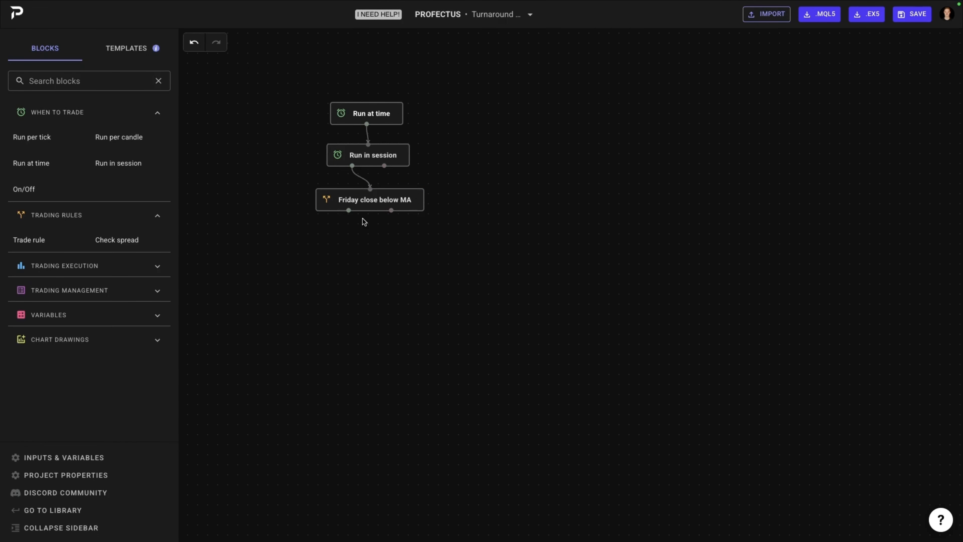
Add a second Trade rule block below Friday close below MA and connect it to that block's first output
{"action": "left_click_drag", "start_coordinate": [44, 242], "coordinate": [347, 249]}
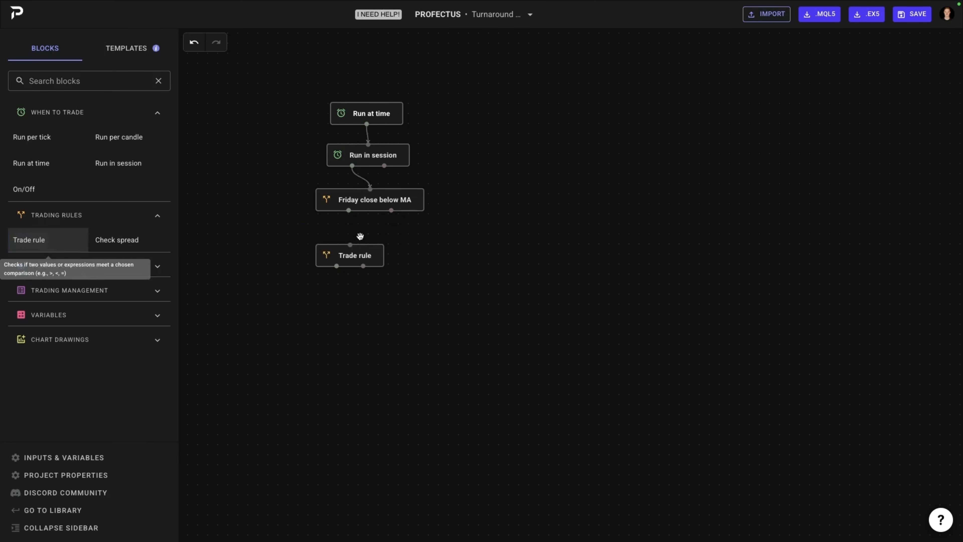
{"action": "left_click_drag", "start_coordinate": [349, 210], "coordinate": [399, 251]}
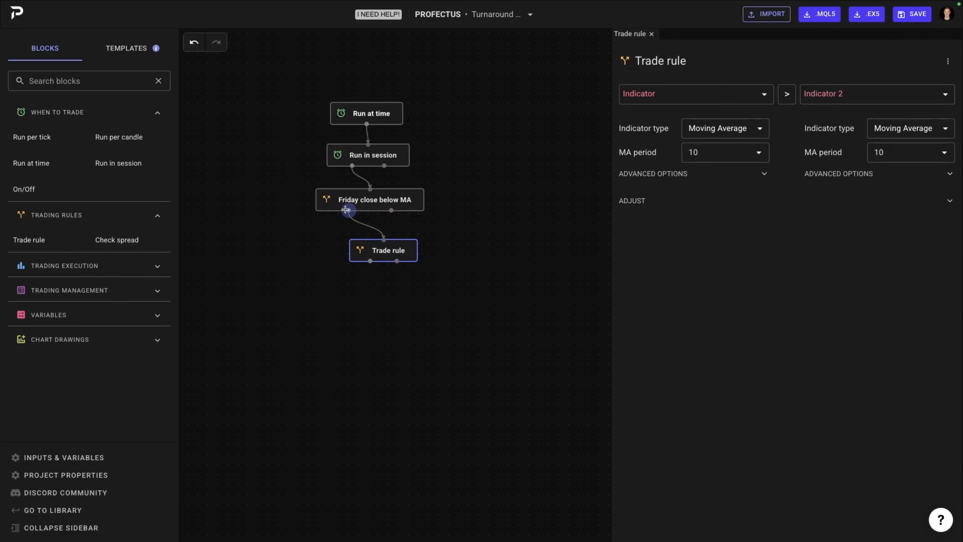
{"action": "left_click_drag", "start_coordinate": [402, 253], "coordinate": [396, 248]}
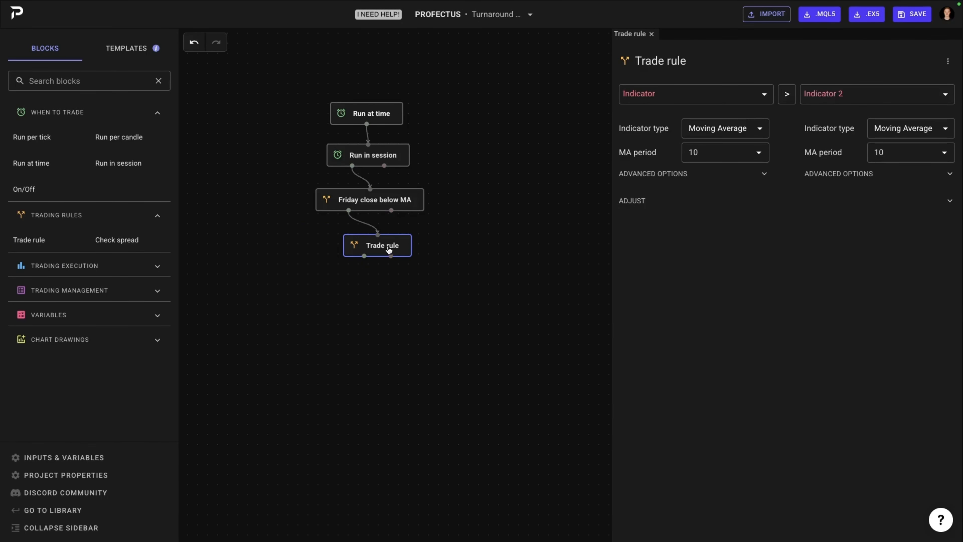
Rename the second Trade rule block as "Check bearish close" and align it under the blocks above
{"action": "left_click", "coordinate": [389, 247]}
{"action": "double_click", "coordinate": [388, 245]}
{"action": "key", "text": "ctrl+a"}
{"action": "type", "text": "Check"}
{"action": "type", "text": " bearish"}
{"action": "type", "text": " close"}
{"action": "key", "text": "Return"}
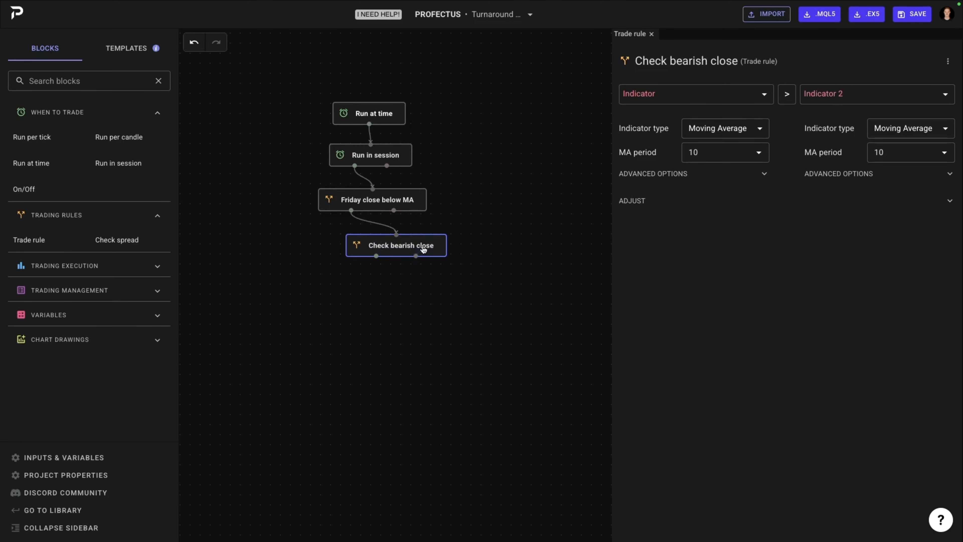
{"action": "left_click_drag", "start_coordinate": [423, 249], "coordinate": [402, 250]}
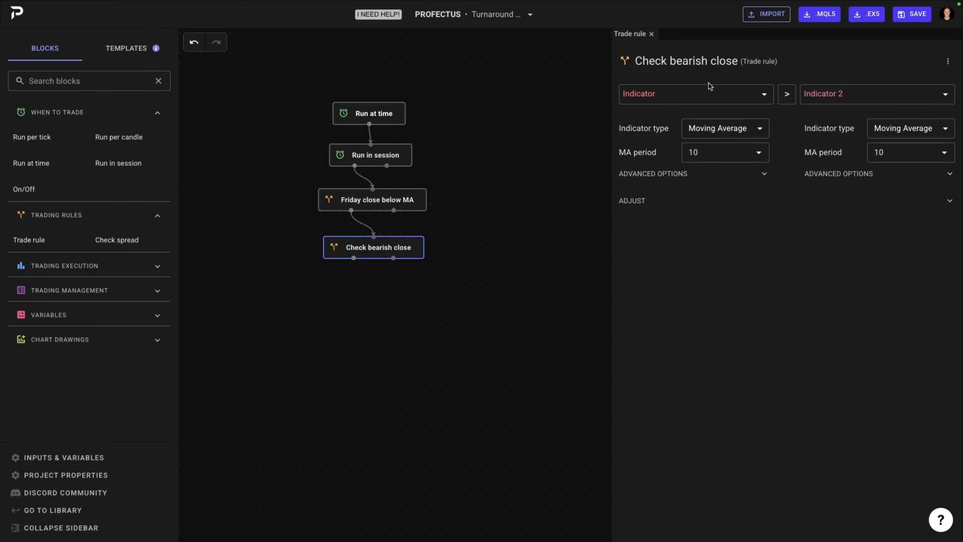
Set the bearish check's first operand to Candle, with Candle ID 1 and a Daily timeframe
{"action": "left_click", "coordinate": [706, 97]}
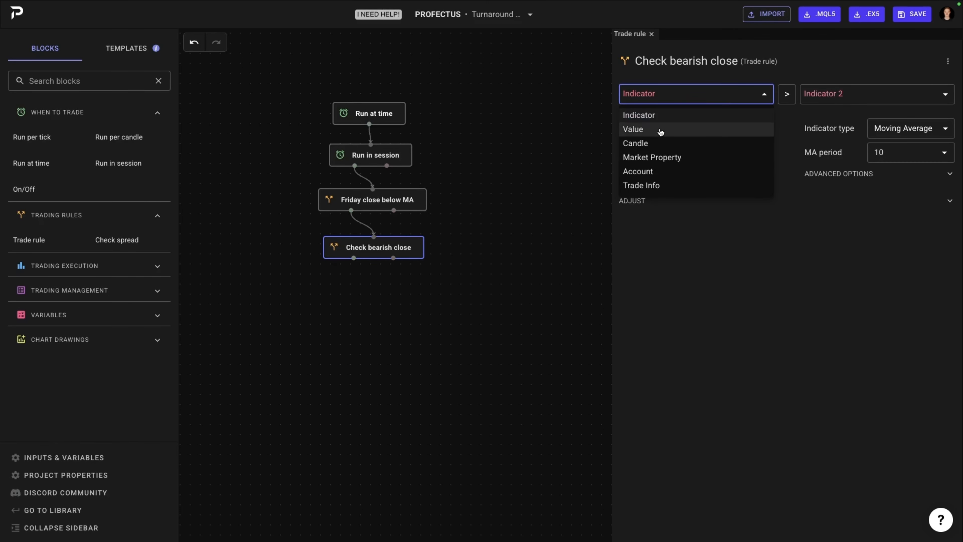
{"action": "left_click", "coordinate": [656, 143]}
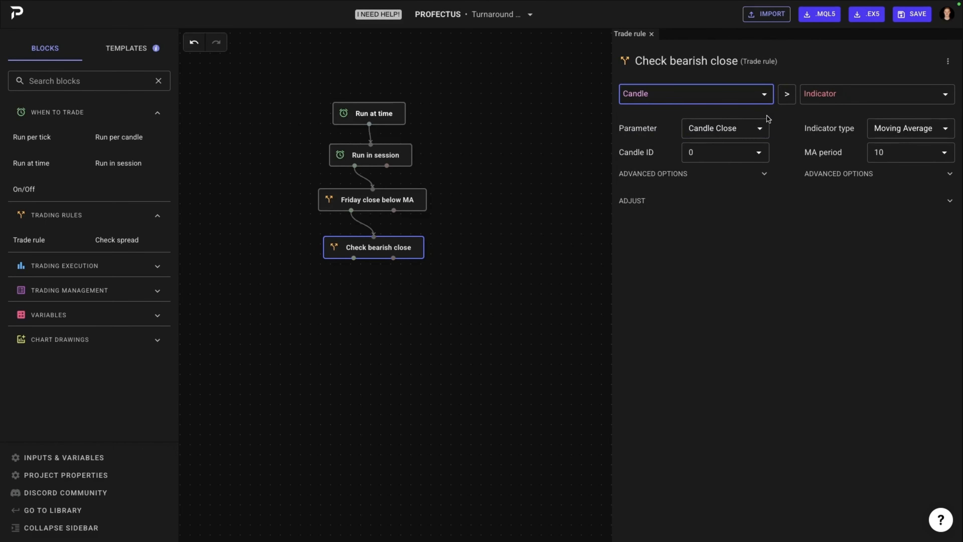
{"action": "left_click", "coordinate": [715, 150]}
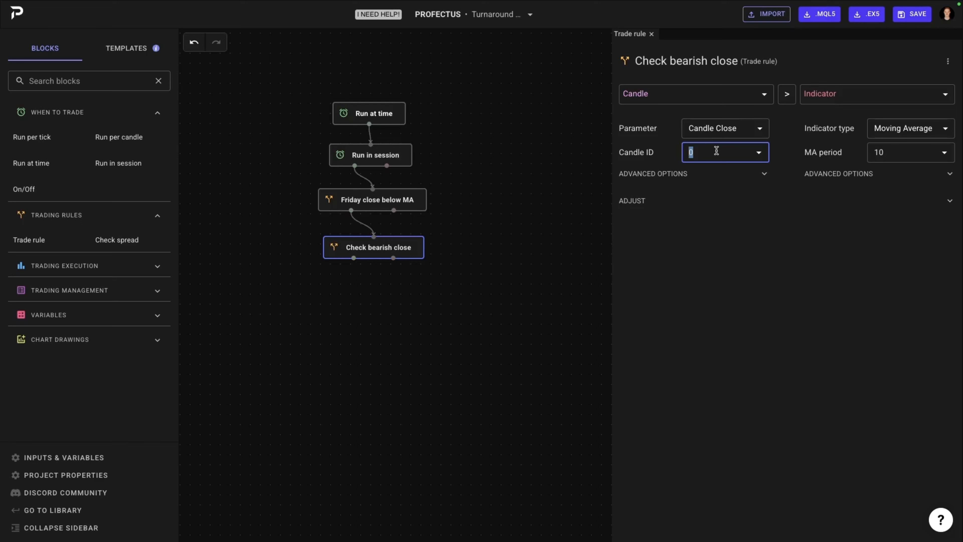
{"action": "type", "text": "1"}
{"action": "left_click", "coordinate": [765, 173]}
{"action": "left_click", "coordinate": [758, 196]}
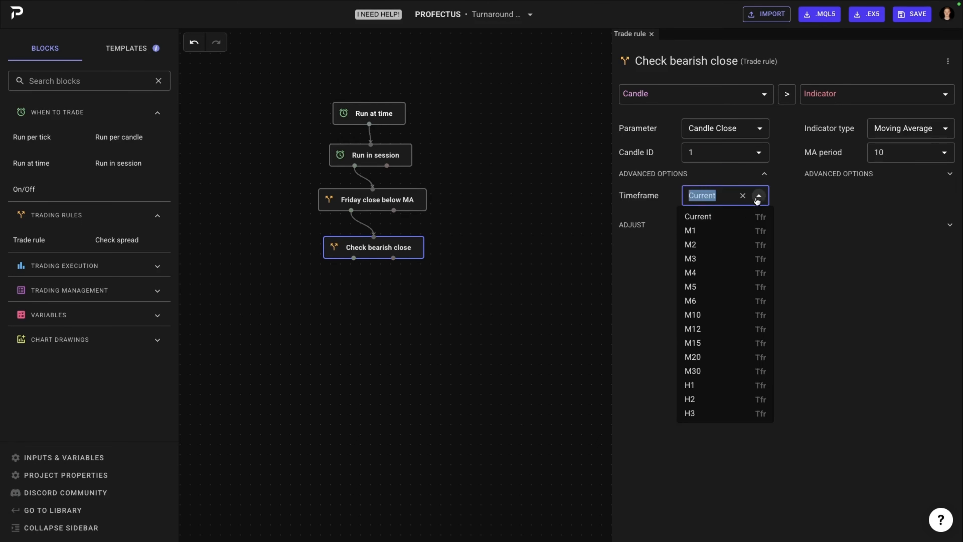
{"action": "scroll", "coordinate": [732, 360], "scroll_direction": "down", "scroll_amount": 3}
{"action": "left_click", "coordinate": [715, 355]}
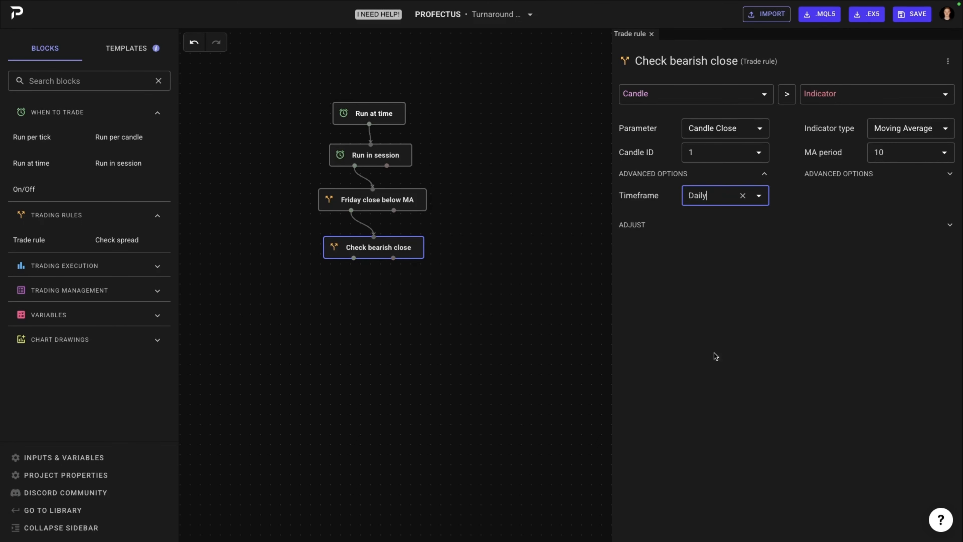
Set the comparison to less than (<) and the second operand to Candle, with parameter Candle Open and Candle ID 1
{"action": "left_click", "coordinate": [787, 94]}
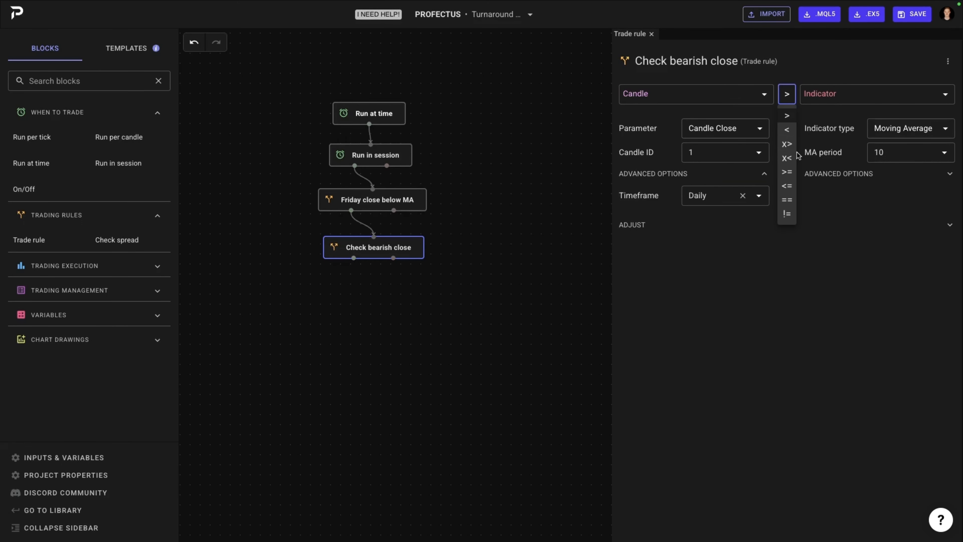
{"action": "left_click", "coordinate": [791, 131]}
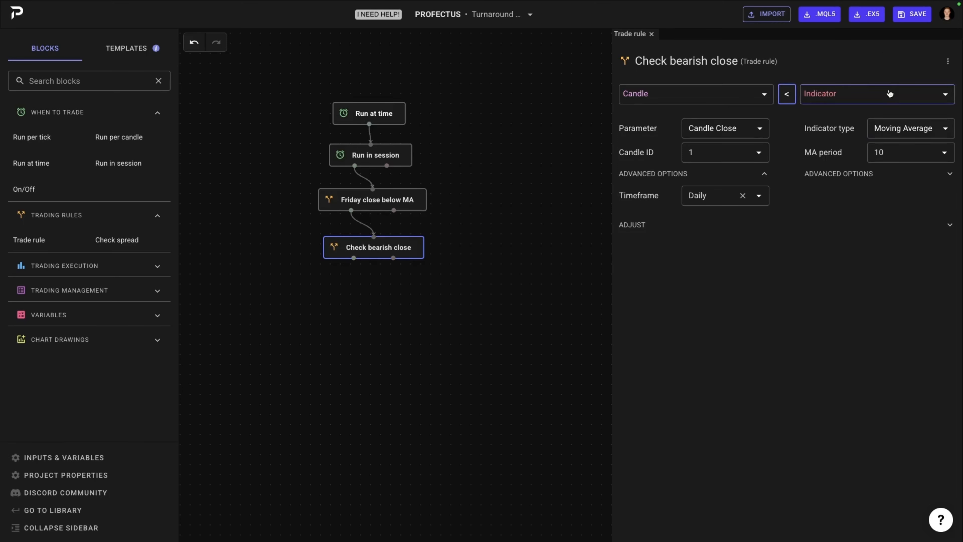
{"action": "left_click", "coordinate": [885, 99]}
{"action": "left_click", "coordinate": [849, 144]}
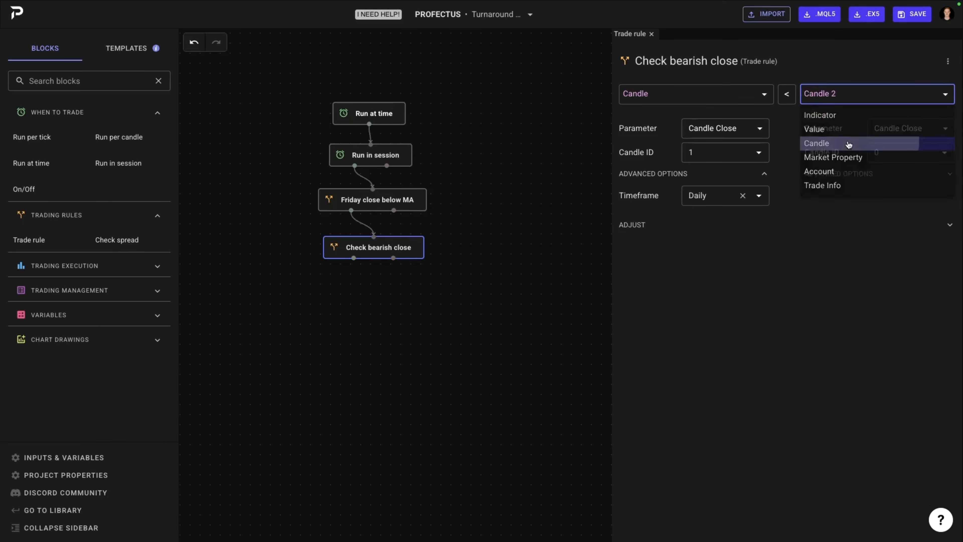
{"action": "left_click", "coordinate": [909, 155]}
{"action": "type", "text": "1"}
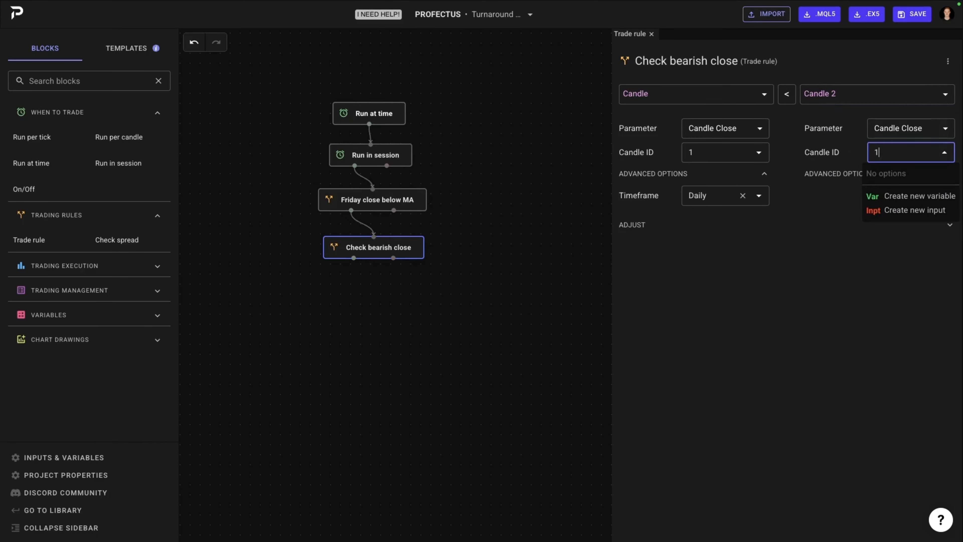
{"action": "left_click", "coordinate": [921, 133]}
{"action": "left_click", "coordinate": [882, 153]}
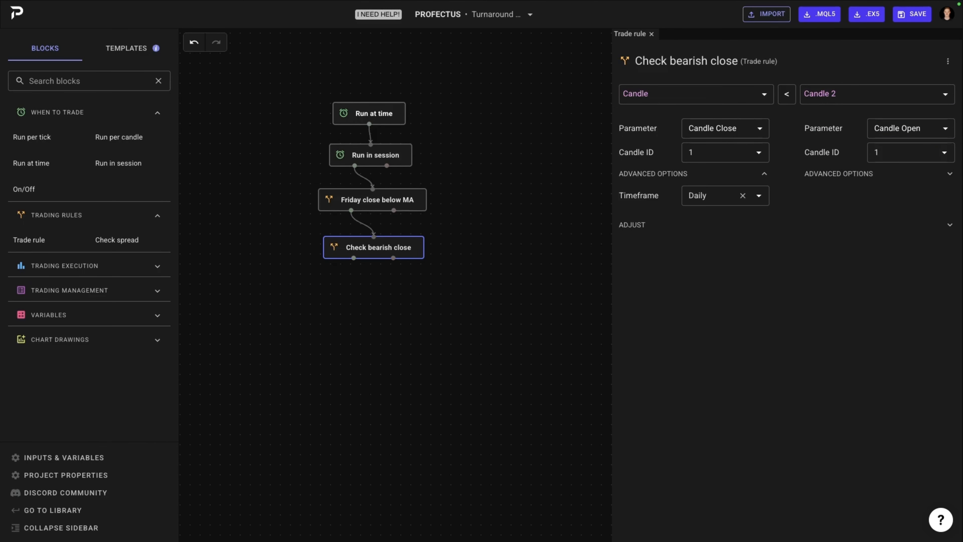
Set the second candle's timeframe to Daily in its advanced options
{"action": "left_click", "coordinate": [879, 174]}
{"action": "left_click", "coordinate": [893, 200]}
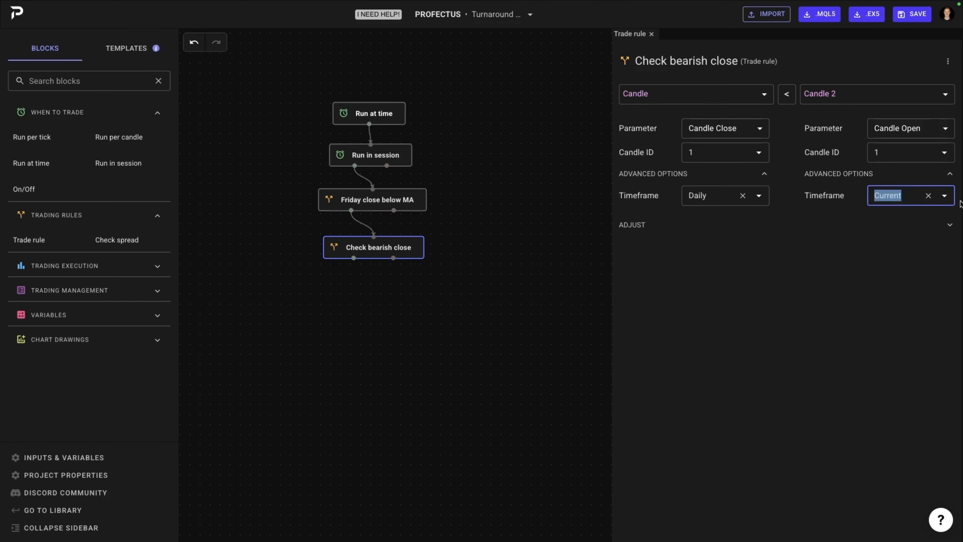
{"action": "left_click", "coordinate": [944, 196]}
{"action": "scroll", "coordinate": [905, 357], "scroll_direction": "down", "scroll_amount": 3}
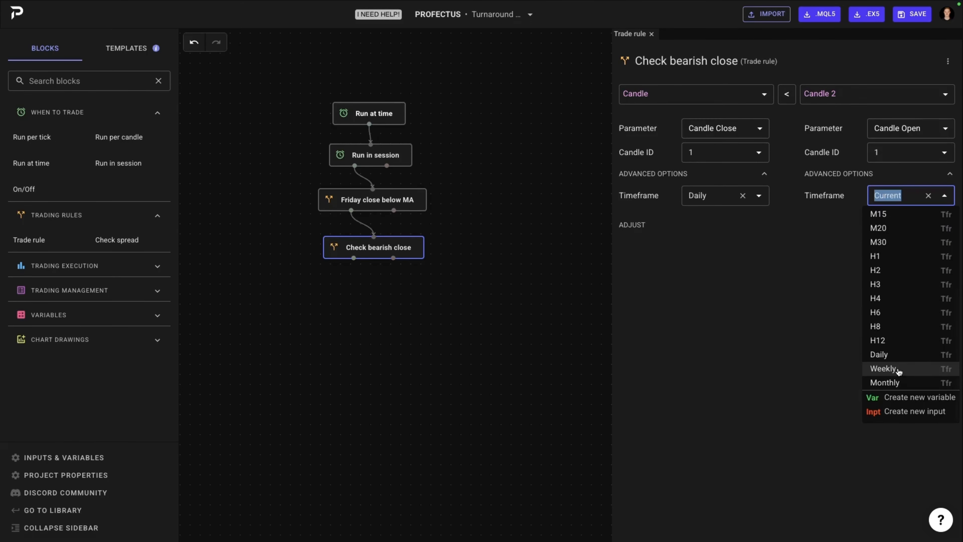
{"action": "left_click", "coordinate": [897, 353]}
{"action": "left_click", "coordinate": [884, 309]}
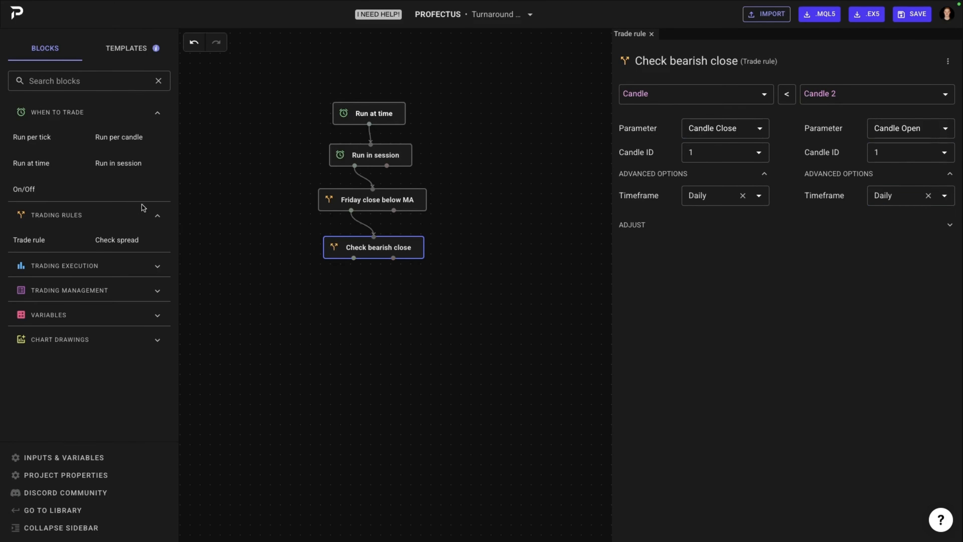
Add a Count trades block below Check bearish close and connect it to that block's first output
{"action": "left_click", "coordinate": [138, 118]}
{"action": "left_click", "coordinate": [150, 138]}
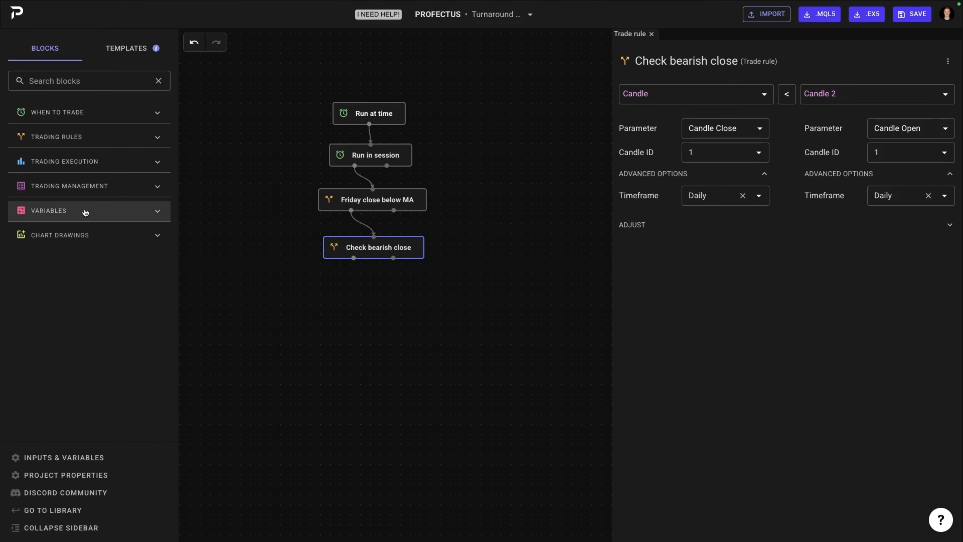
{"action": "left_click", "coordinate": [92, 189]}
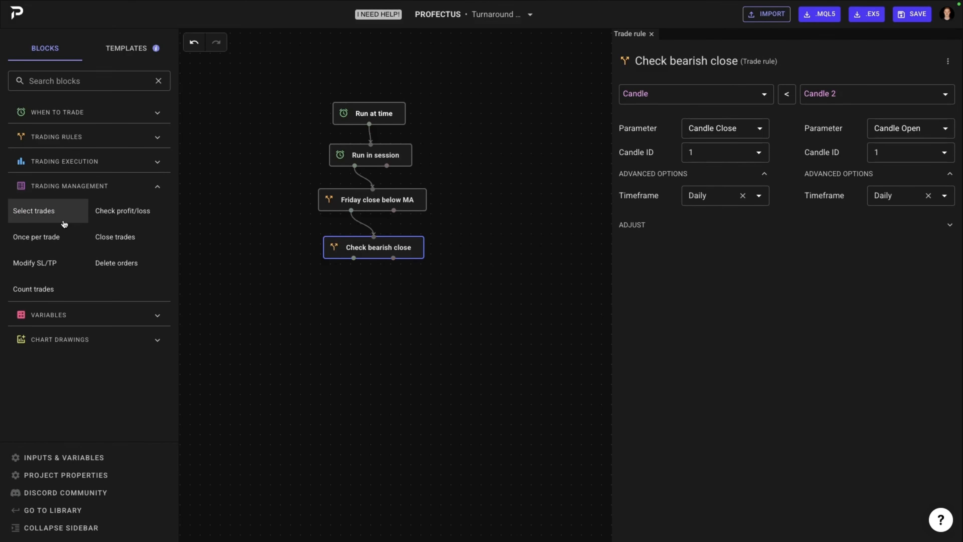
{"action": "mouse_move", "coordinate": [49, 290]}
{"action": "left_mouse_down"}
{"action": "mouse_move", "coordinate": [353, 292]}
{"action": "mouse_move", "coordinate": [370, 286]}
{"action": "mouse_move", "coordinate": [360, 271]}
{"action": "mouse_move", "coordinate": [392, 296]}
{"action": "left_mouse_up"}
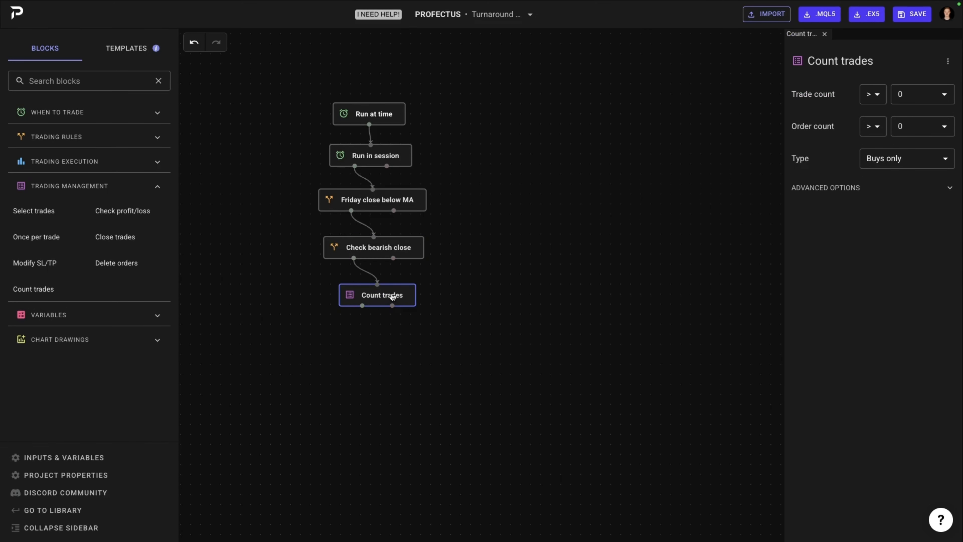
Set both the trade count and order count comparisons to equal (==) in the Count trades block, and nudge the block slightly upward
{"action": "left_click", "coordinate": [878, 96]}
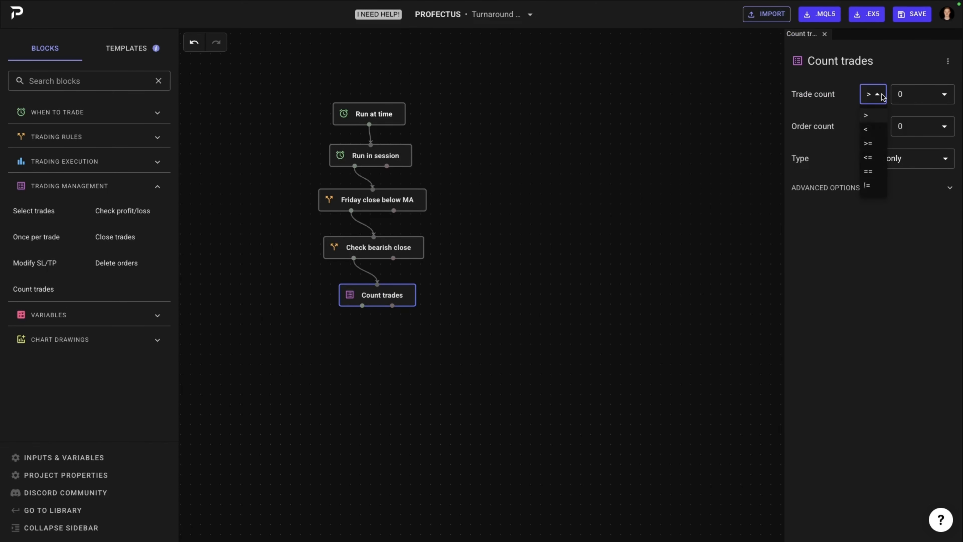
{"action": "left_click", "coordinate": [878, 174]}
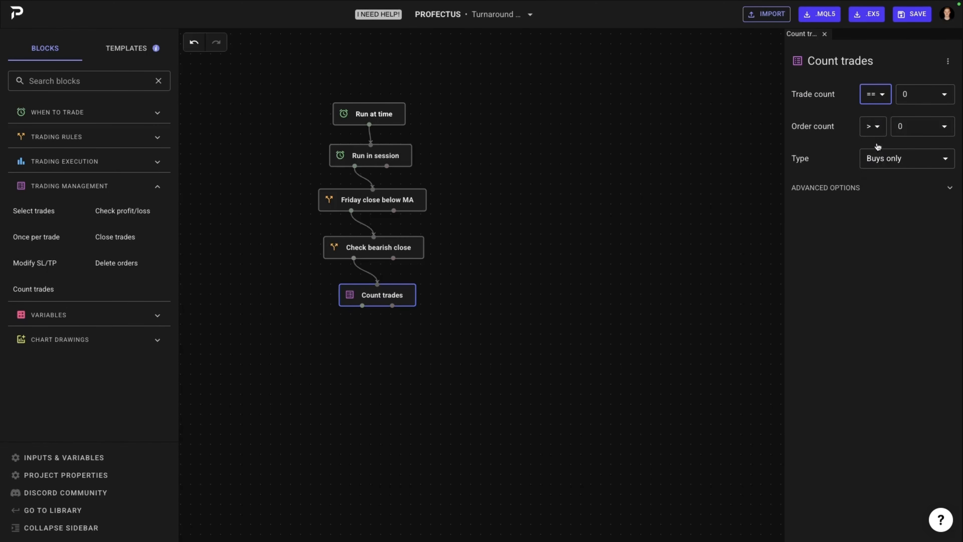
{"action": "left_click", "coordinate": [874, 129]}
{"action": "left_click", "coordinate": [873, 204]}
{"action": "left_click", "coordinate": [870, 329]}
{"action": "left_click_drag", "start_coordinate": [398, 303], "coordinate": [399, 300]}
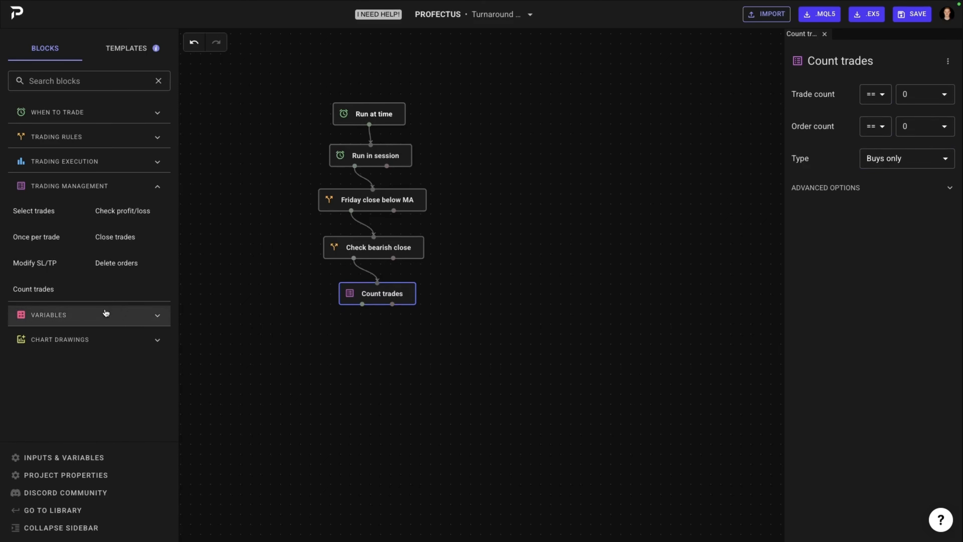
Add a Buy now block below Count trades and connect it to that block's first output
{"action": "left_click", "coordinate": [135, 181]}
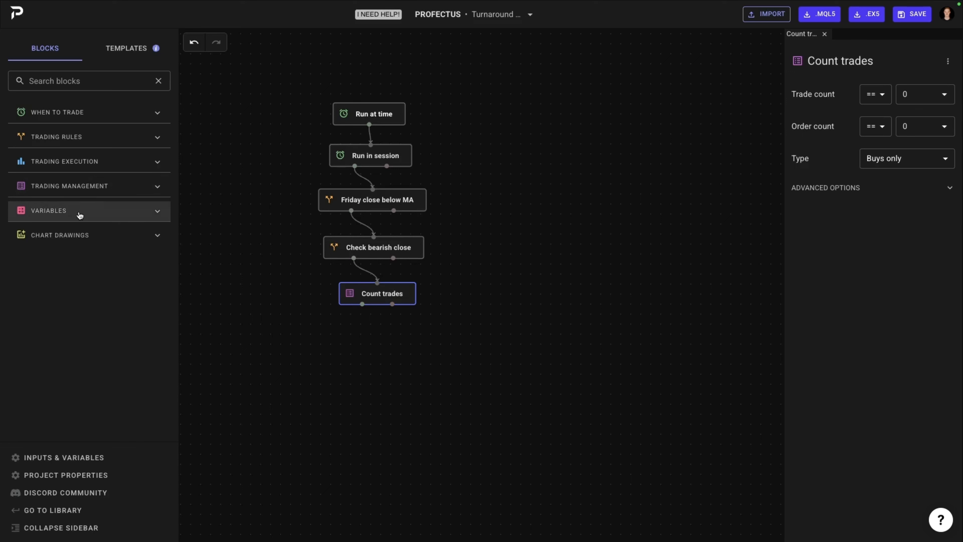
{"action": "left_click", "coordinate": [87, 162]}
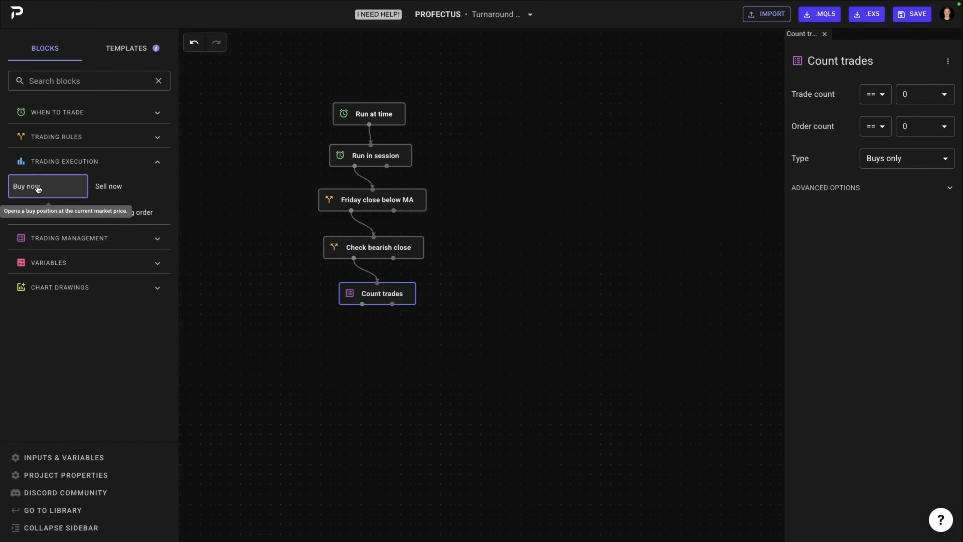
{"action": "mouse_move", "coordinate": [37, 190]}
{"action": "left_mouse_down"}
{"action": "mouse_move", "coordinate": [334, 297]}
{"action": "mouse_move", "coordinate": [367, 335]}
{"action": "mouse_move", "coordinate": [368, 314]}
{"action": "mouse_move", "coordinate": [375, 324]}
{"action": "left_mouse_up"}
{"action": "left_click", "coordinate": [379, 336]}
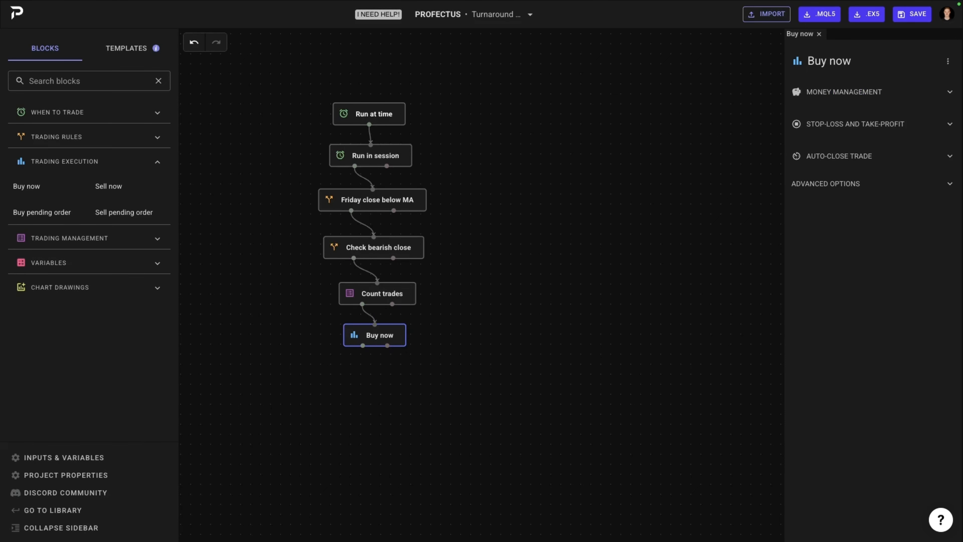
Set the Buy now block's money management risk mode to Fixed volume
{"action": "left_click", "coordinate": [879, 95]}
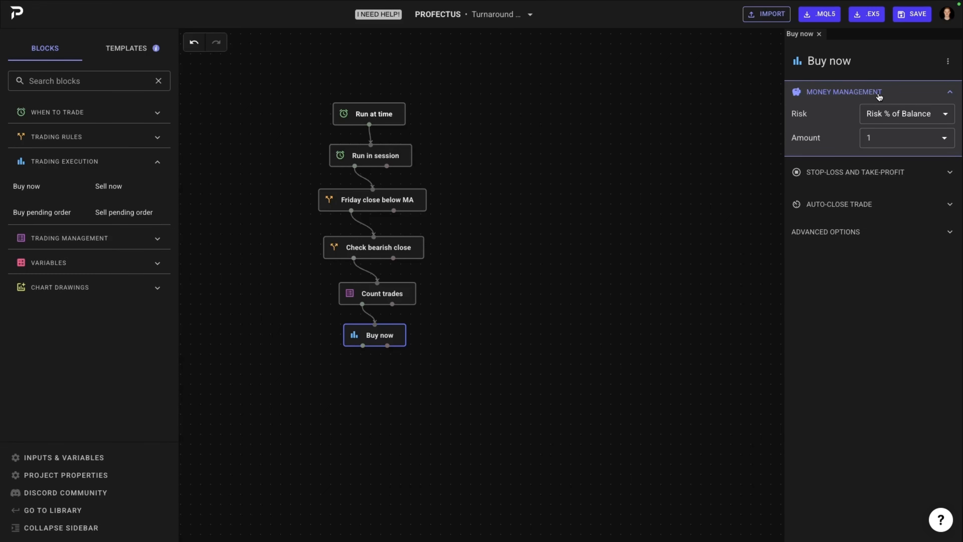
{"action": "left_click", "coordinate": [905, 114]}
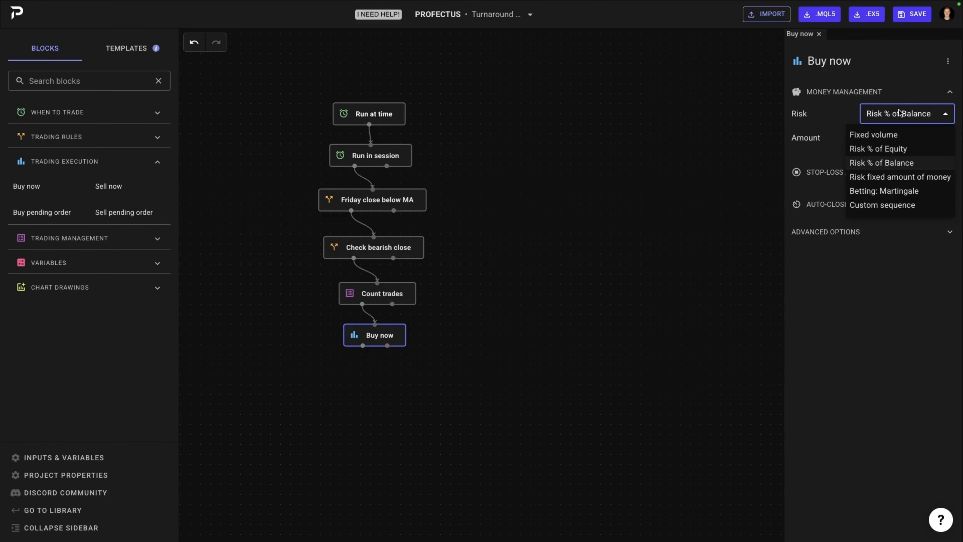
{"action": "left_click", "coordinate": [898, 133]}
{"action": "left_click", "coordinate": [894, 142]}
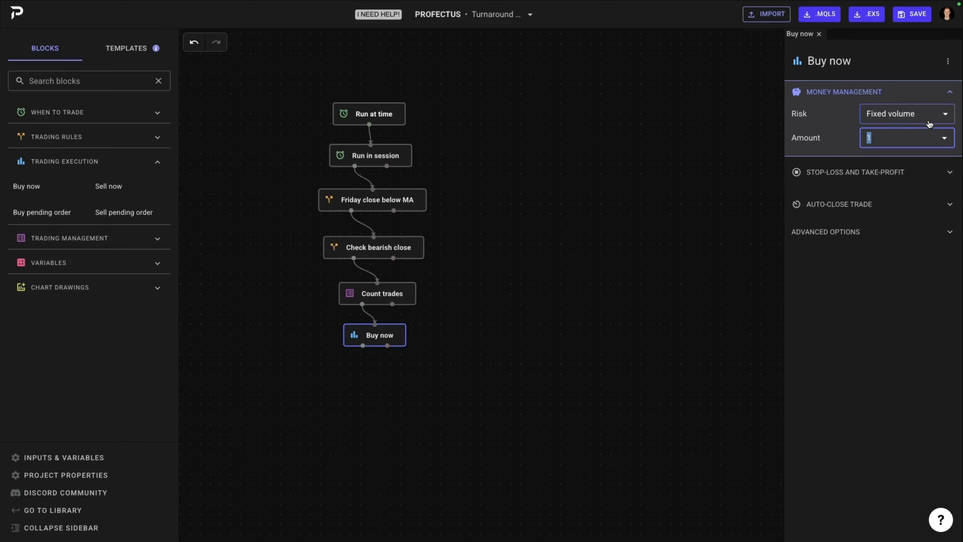
{"action": "left_click", "coordinate": [944, 118]}
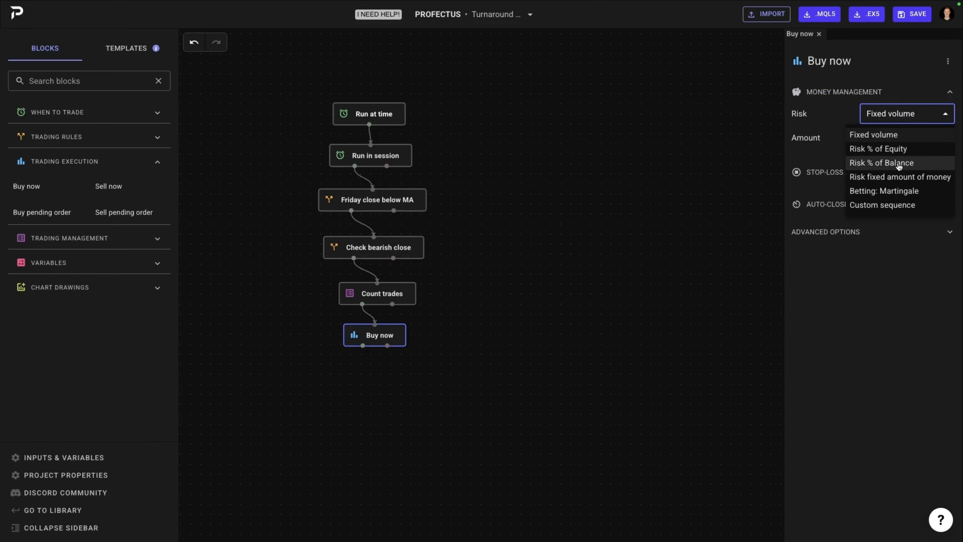
{"action": "left_click", "coordinate": [889, 256]}
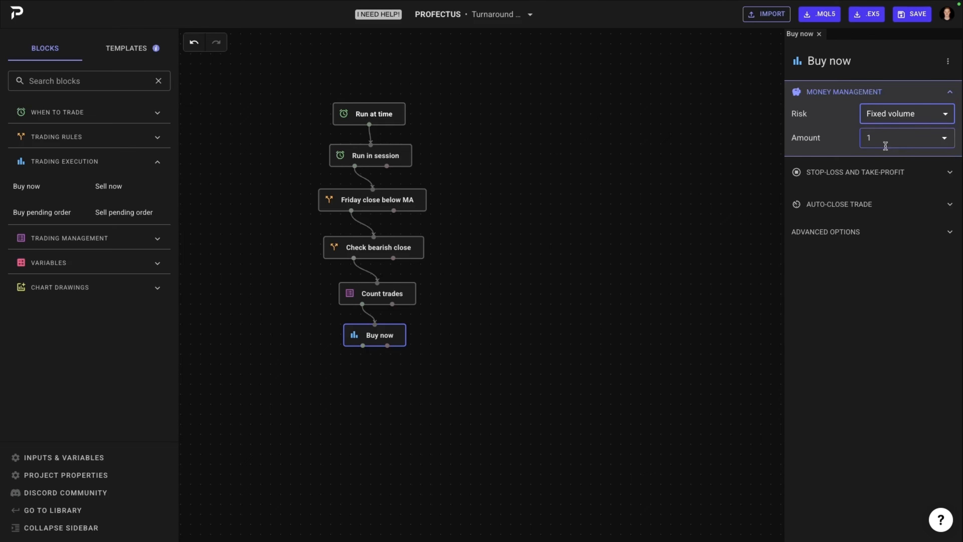
Set the Buy now block's stop-loss mode to No Stop-Loss and its take-profit mode to No Take-Profit
{"action": "left_click", "coordinate": [873, 174]}
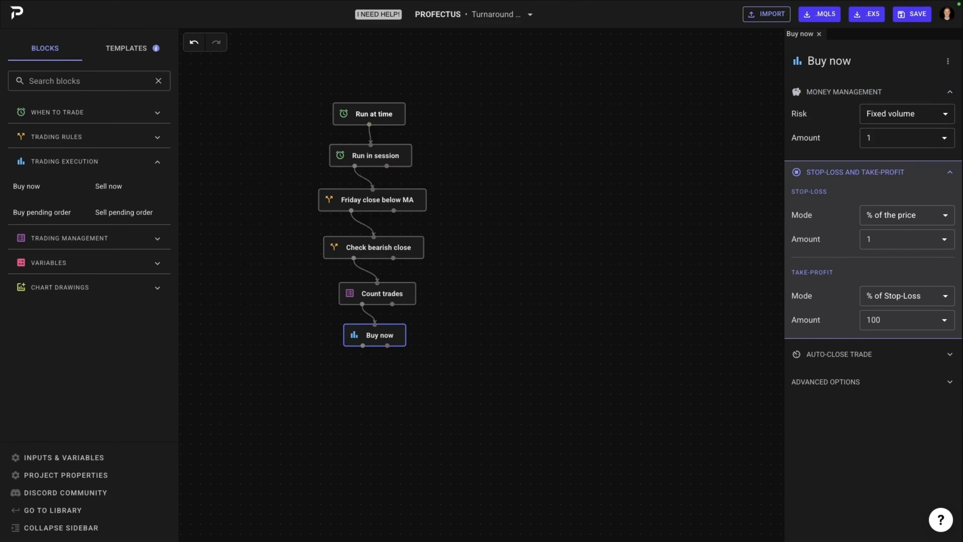
{"action": "left_click", "coordinate": [916, 215]}
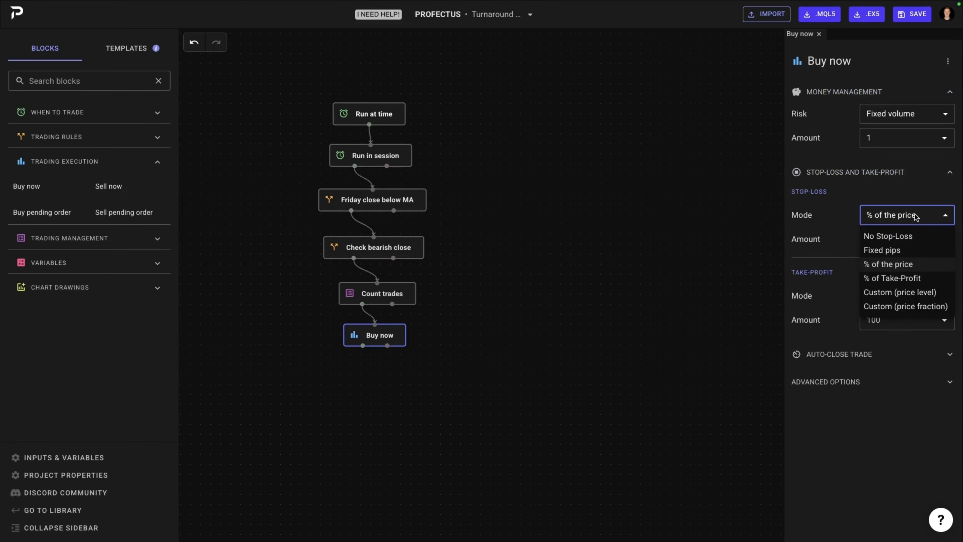
{"action": "left_click", "coordinate": [894, 237]}
{"action": "left_click", "coordinate": [918, 278]}
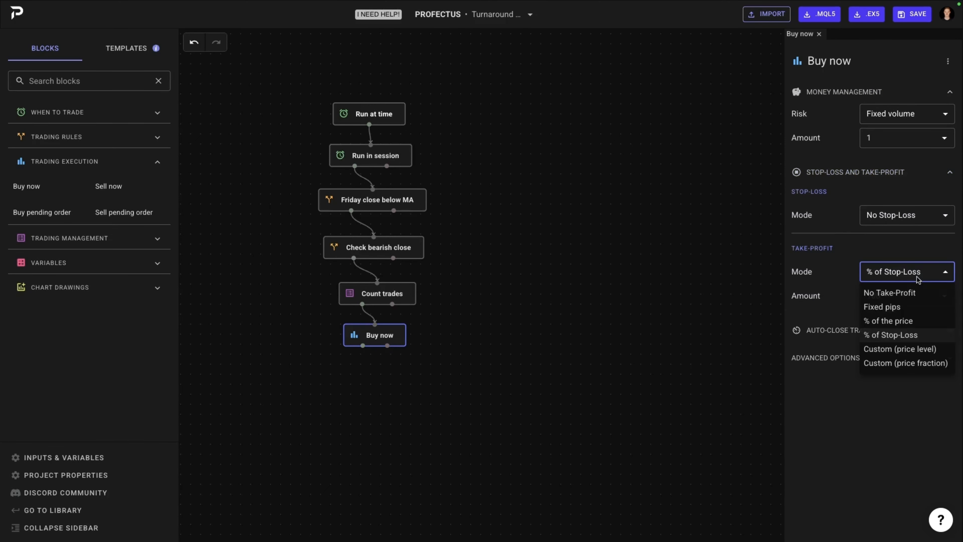
{"action": "left_click", "coordinate": [902, 296]}
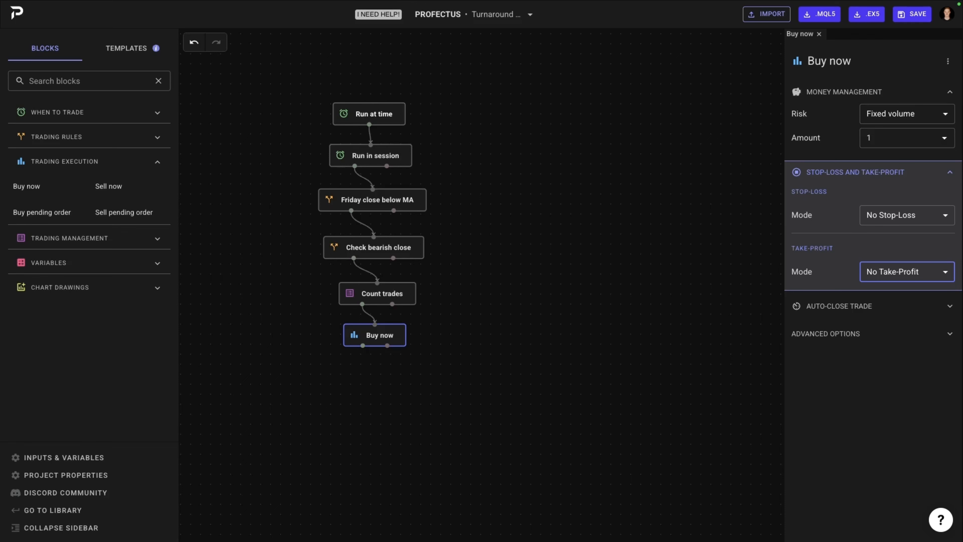
Review the Buy now block's auto-close setting and the available risk modes
{"action": "double_click", "coordinate": [845, 309]}
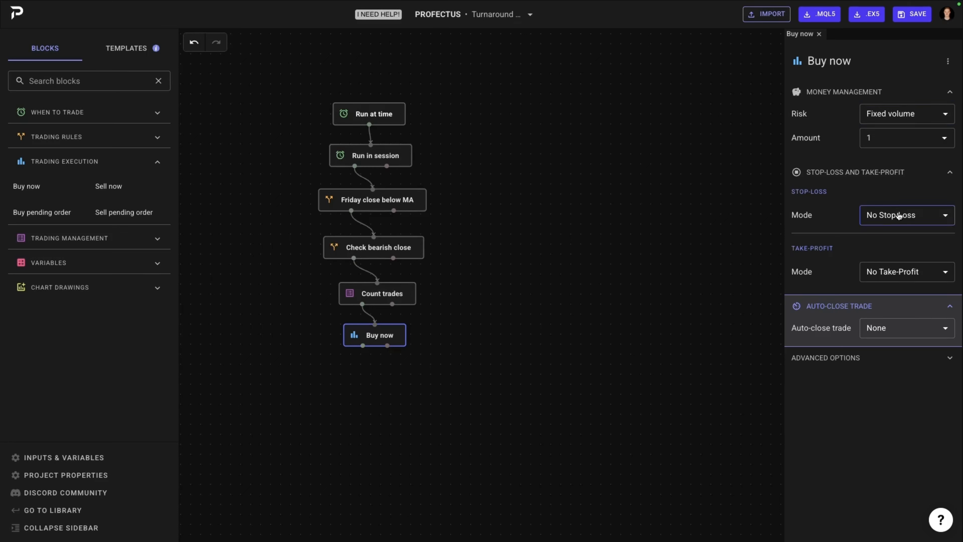
{"action": "left_click", "coordinate": [895, 117]}
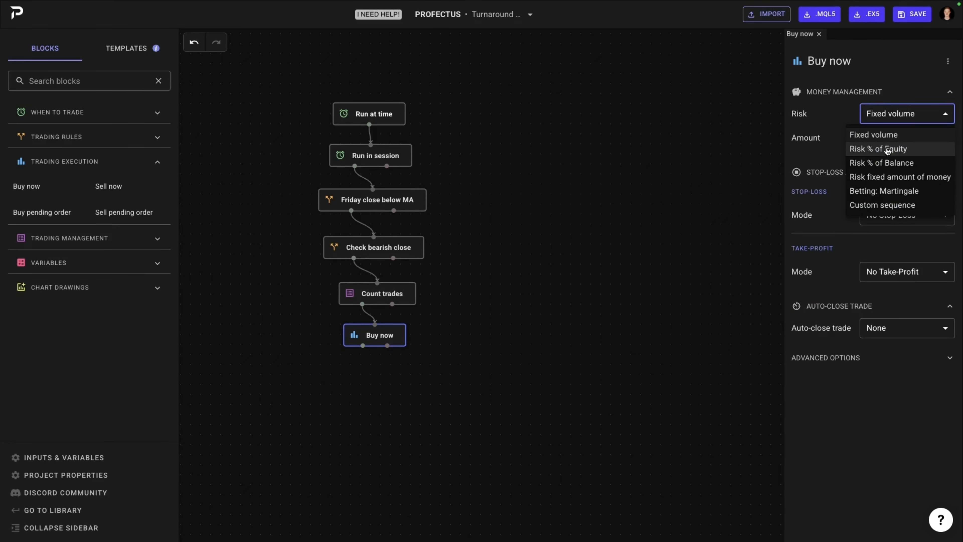
{"action": "left_click", "coordinate": [908, 121]}
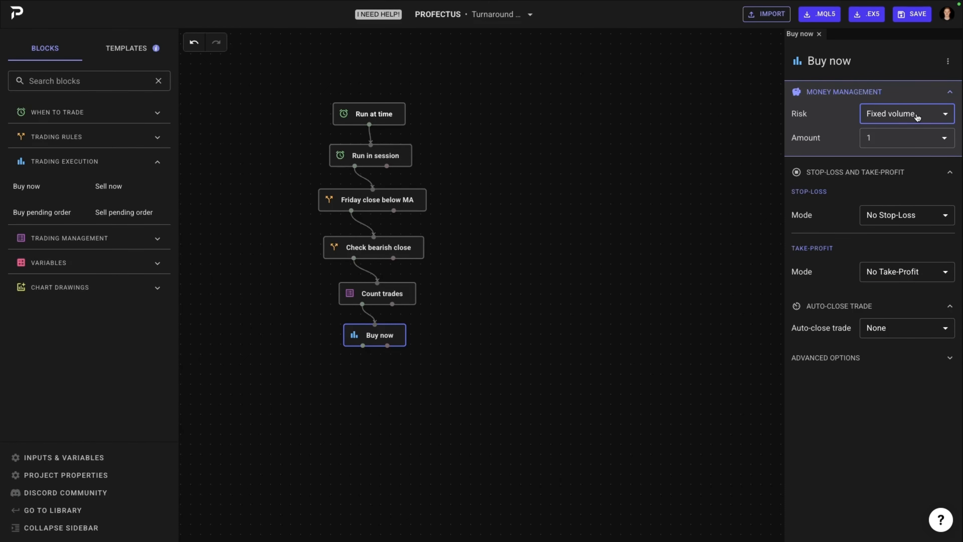
Switch to the browser window with the Strategy Tester report for the Turnaround Tuesday US30 expert
{"action": "left_click_drag", "start_coordinate": [243, 33], "coordinate": [252, 31]}
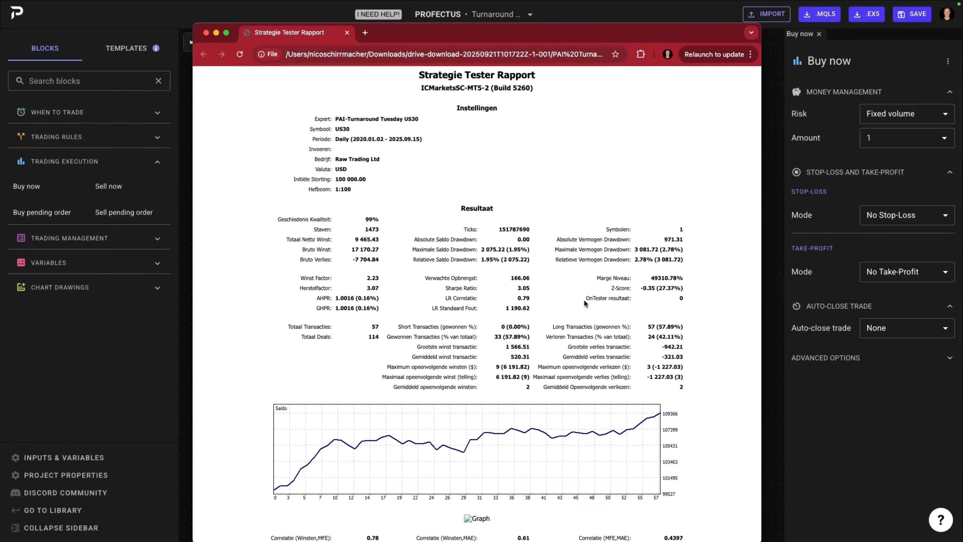
Examine the Strategy Tester report's overall results, daily test period, starting balance and leverage settings
{"action": "scroll", "coordinate": [583, 301], "scroll_direction": "down", "scroll_amount": 3}
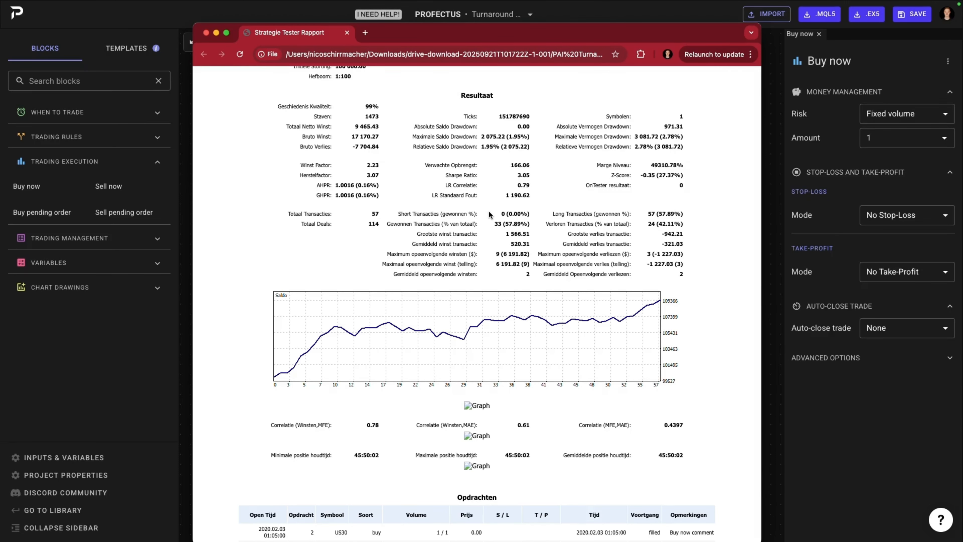
{"action": "scroll", "coordinate": [488, 211], "scroll_direction": "up", "scroll_amount": 5}
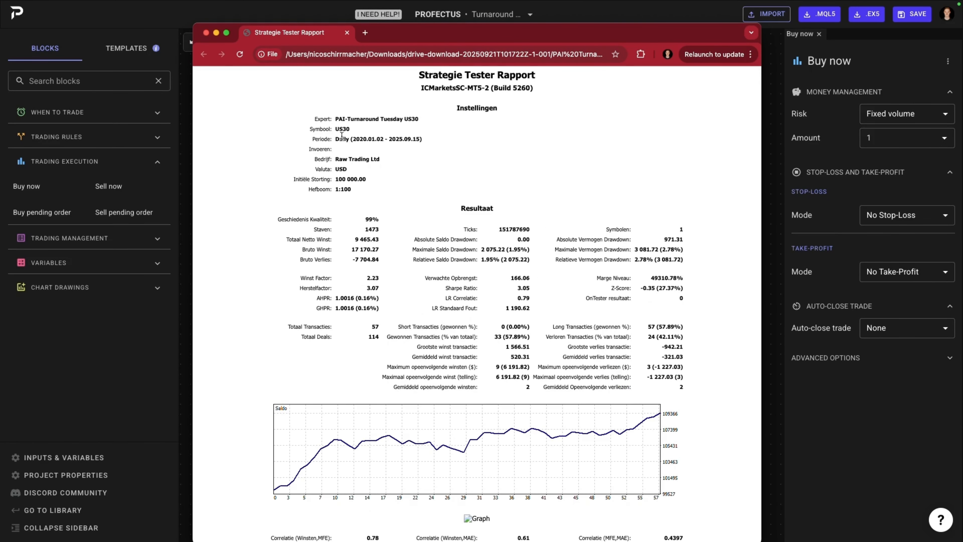
{"action": "left_click_drag", "start_coordinate": [334, 139], "coordinate": [434, 149]}
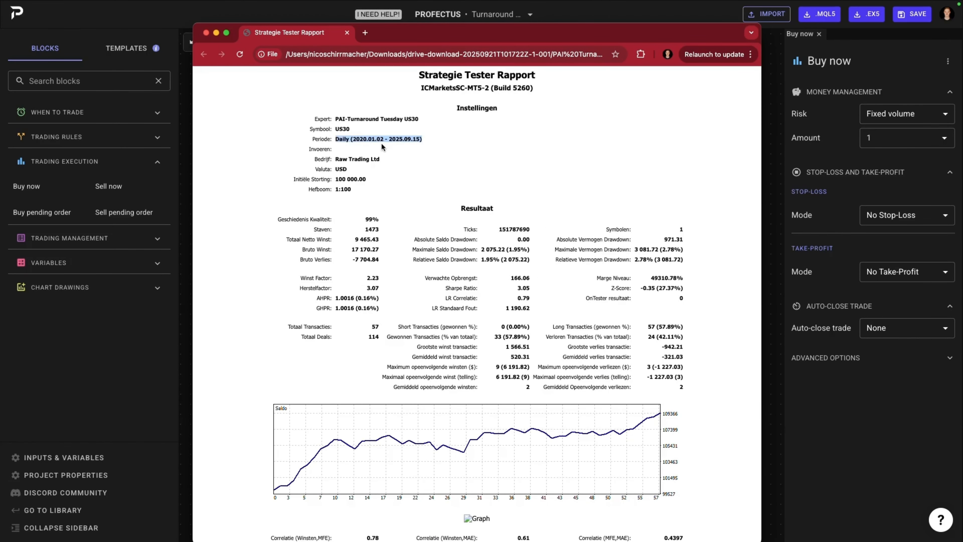
{"action": "double_click", "coordinate": [496, 182]}
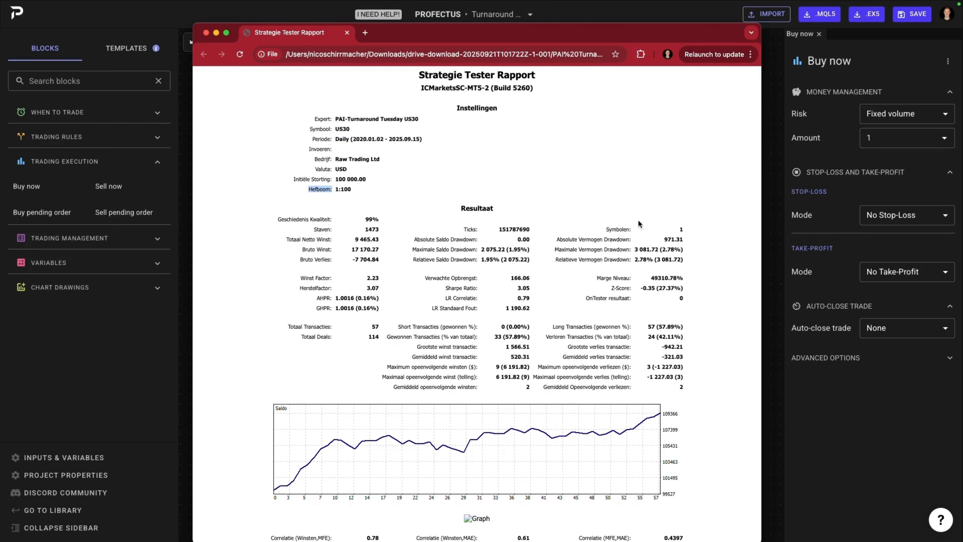
{"action": "left_click_drag", "start_coordinate": [292, 177], "coordinate": [391, 178]}
{"action": "left_click", "coordinate": [383, 58]}
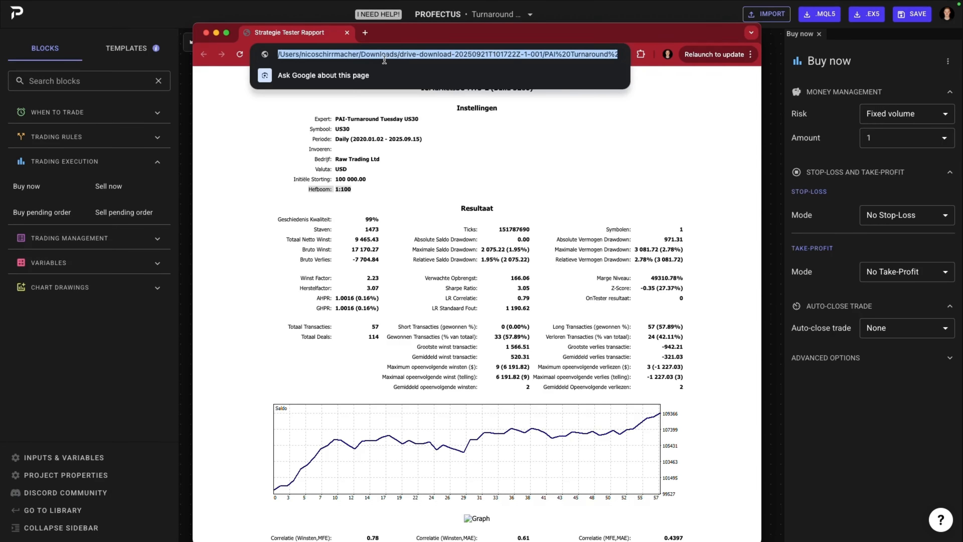
{"action": "left_click", "coordinate": [580, 161]}
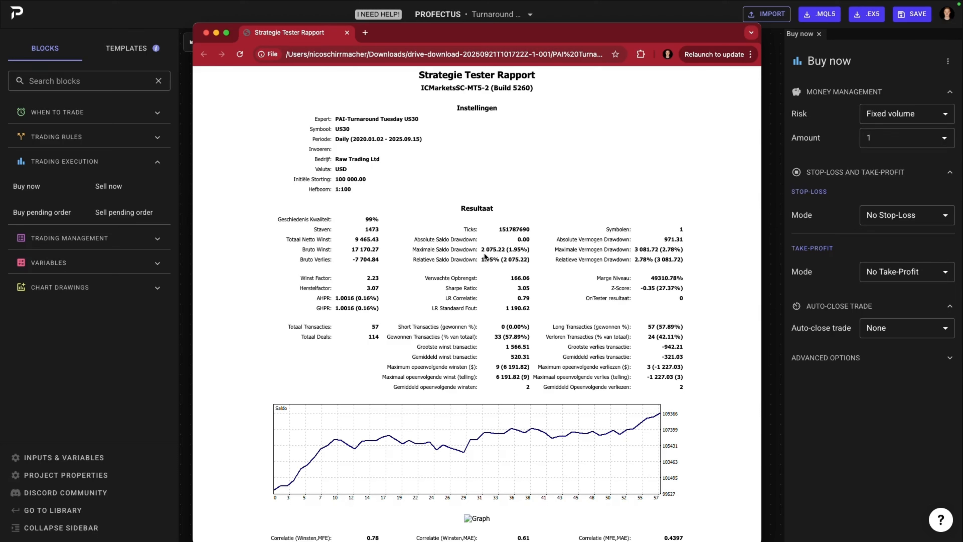
Examine the report's largest and average winning and losing trades along with the percentage of profitable trades
{"action": "left_click_drag", "start_coordinate": [415, 344], "coordinate": [683, 362]}
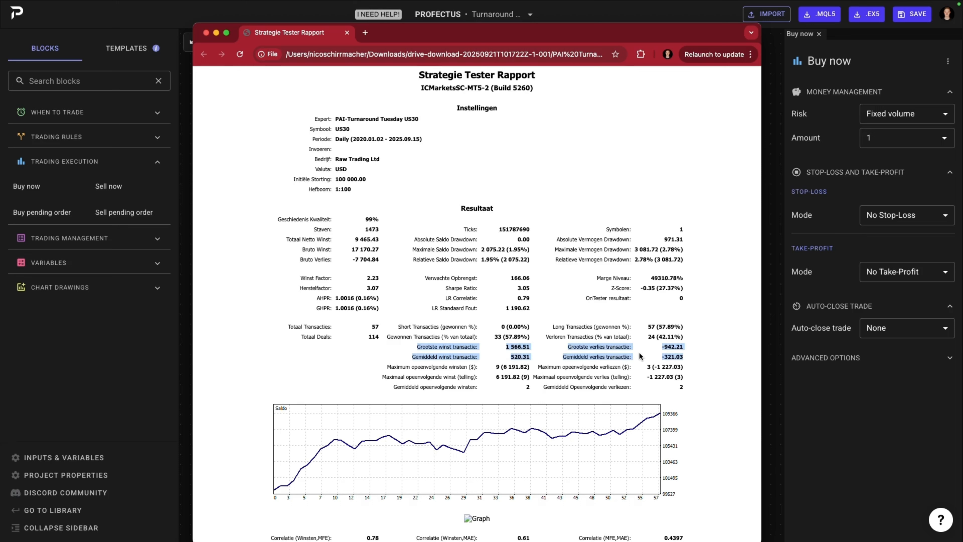
{"action": "left_click", "coordinate": [499, 337]}
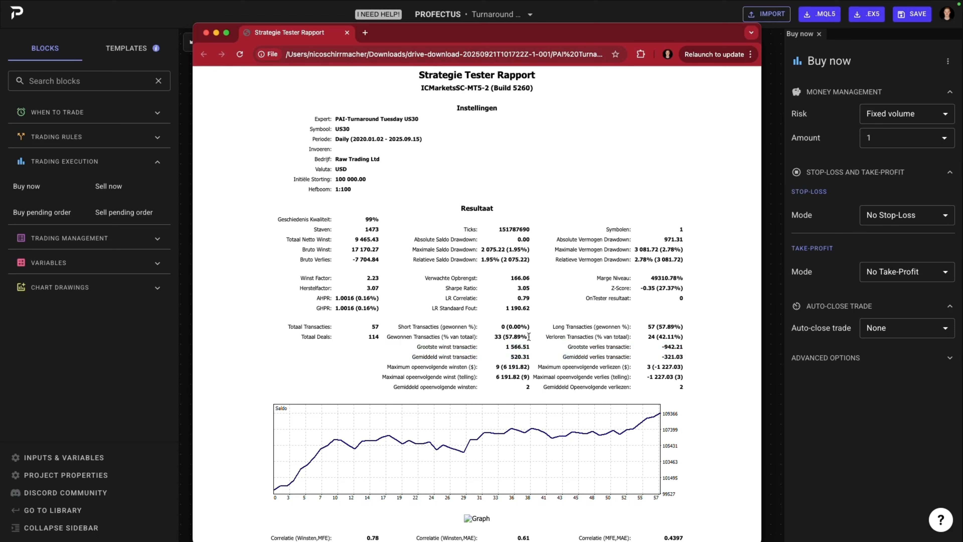
{"action": "left_click_drag", "start_coordinate": [493, 337], "coordinate": [541, 338]}
{"action": "left_click_drag", "start_coordinate": [507, 359], "coordinate": [688, 362]}
{"action": "left_click", "coordinate": [681, 358]}
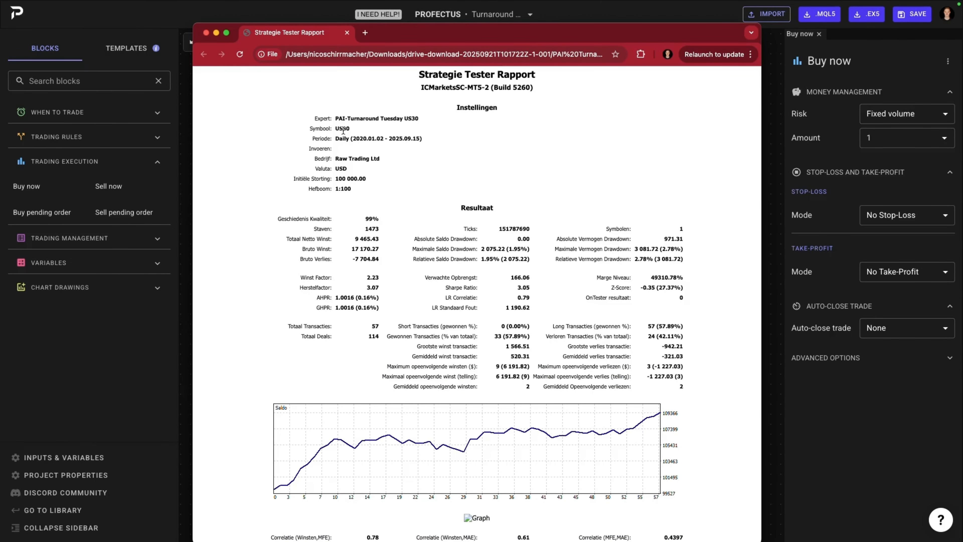
Close the Strategy Tester report and check the Buy now block's advanced options
{"action": "left_click", "coordinate": [347, 32]}
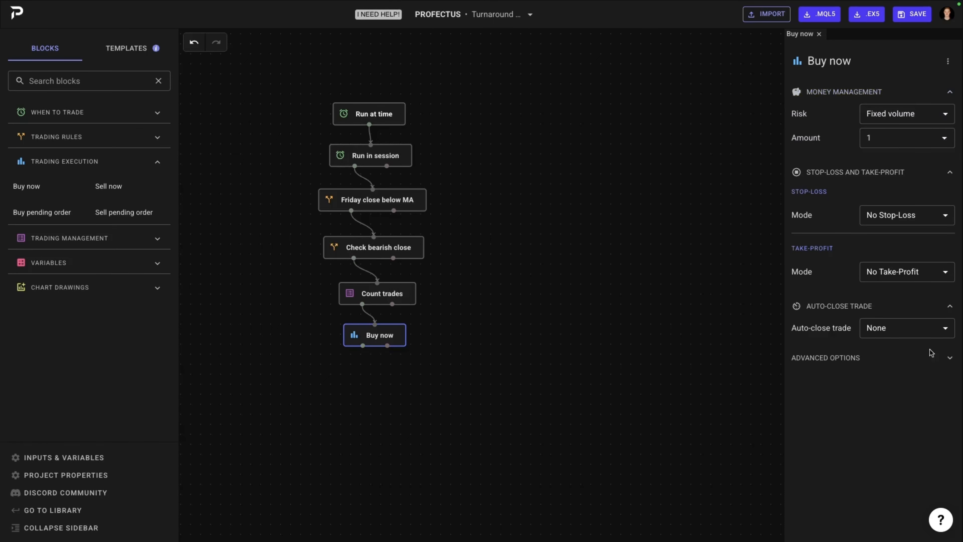
{"action": "left_click", "coordinate": [879, 364]}
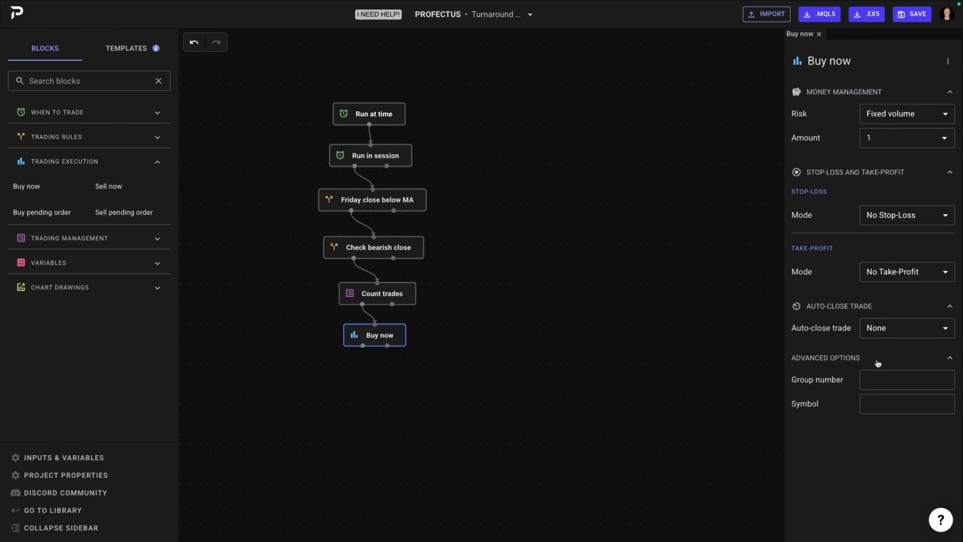
{"action": "left_click", "coordinate": [879, 364]}
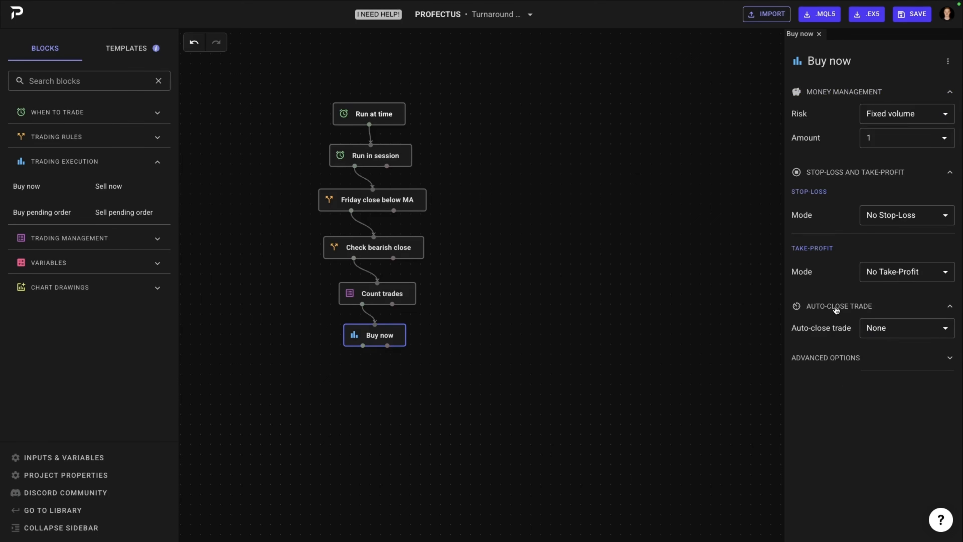
Set the Buy now block's auto-close trade mode to Relative time with 1 day
{"action": "left_click", "coordinate": [911, 333]}
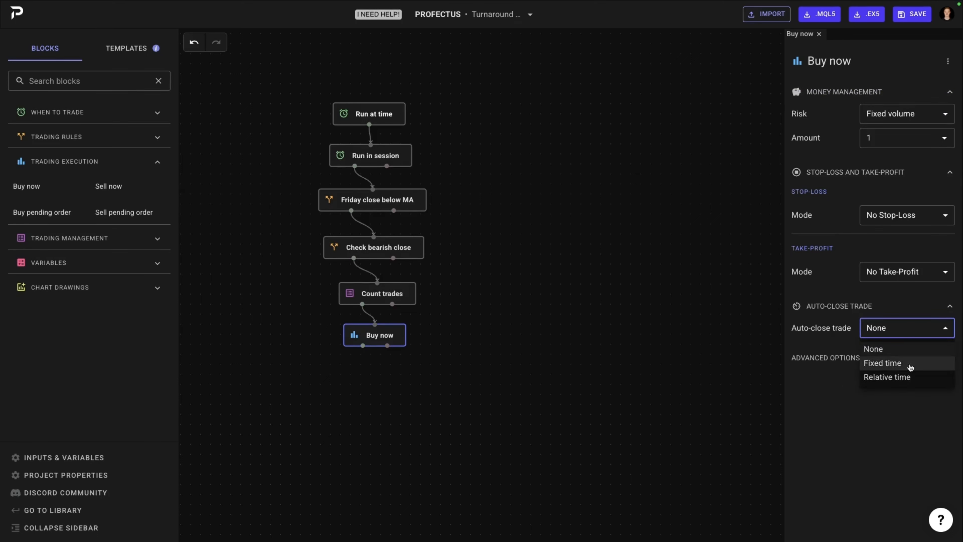
{"action": "left_click", "coordinate": [904, 377]}
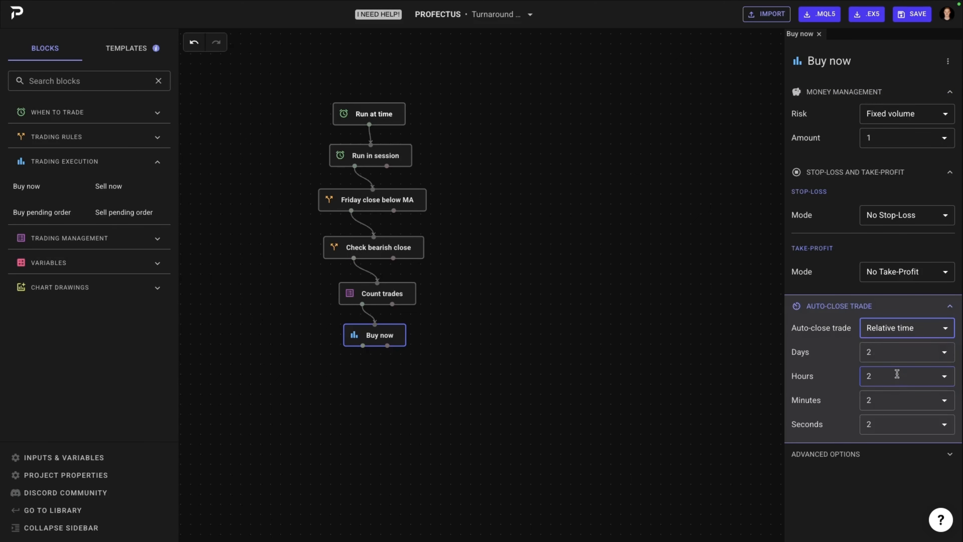
{"action": "left_click", "coordinate": [881, 350]}
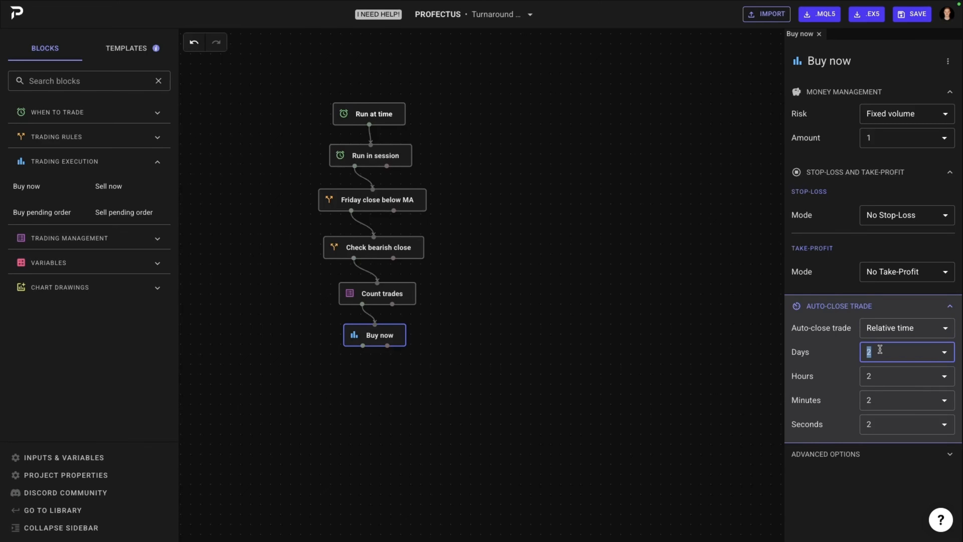
{"action": "type", "text": "1"}
{"action": "left_click", "coordinate": [827, 367]}
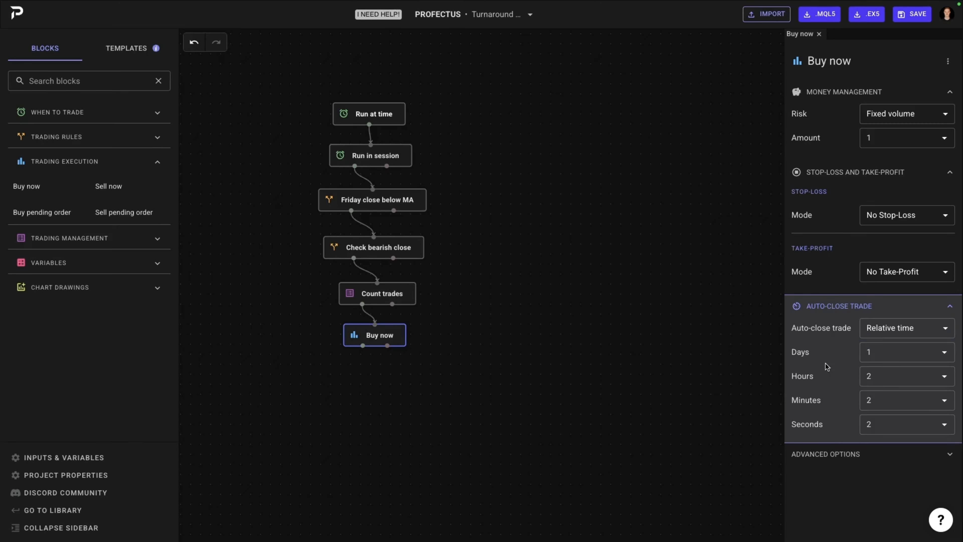
Set the Buy now block's relative auto-close time to 21 hours and 50 minutes on top of the day value
{"action": "left_click", "coordinate": [882, 375]}
{"action": "type", "text": "21"}
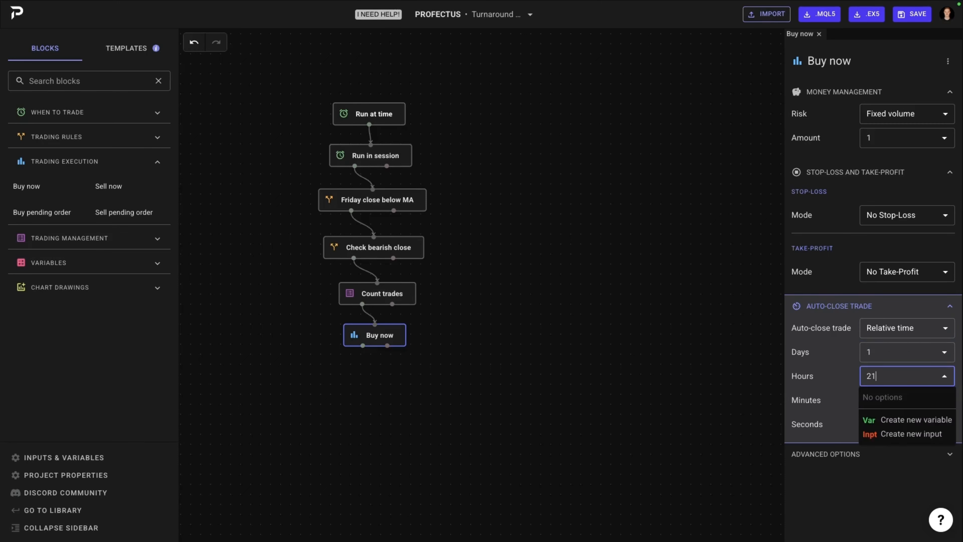
{"action": "left_click", "coordinate": [834, 395]}
{"action": "left_click", "coordinate": [891, 397]}
{"action": "type", "text": "50"}
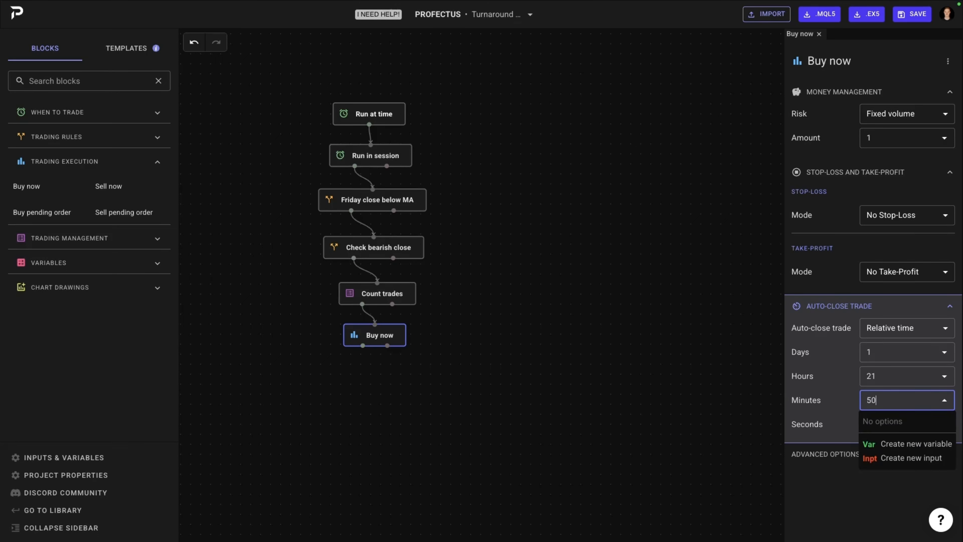
{"action": "left_click", "coordinate": [832, 420]}
{"action": "left_click", "coordinate": [881, 425]}
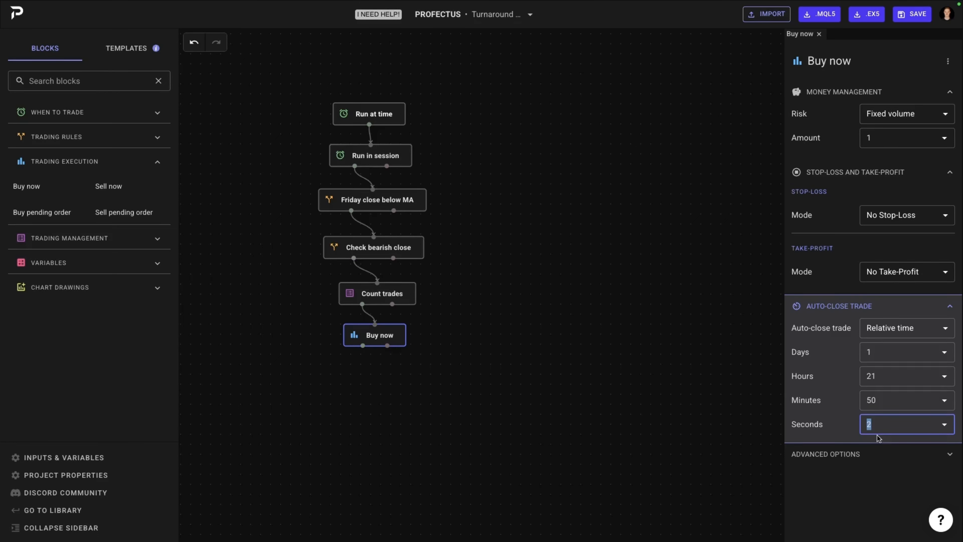
{"action": "left_click", "coordinate": [877, 505]}
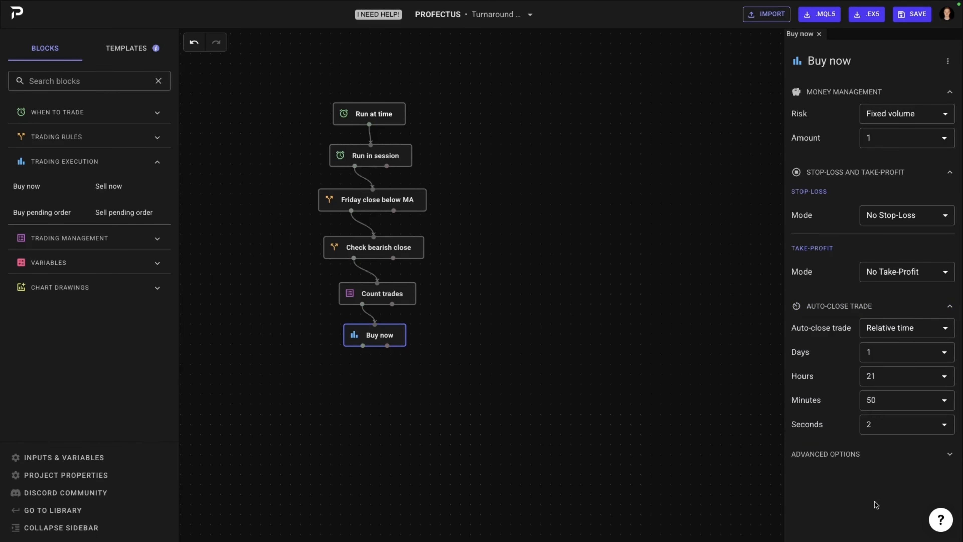